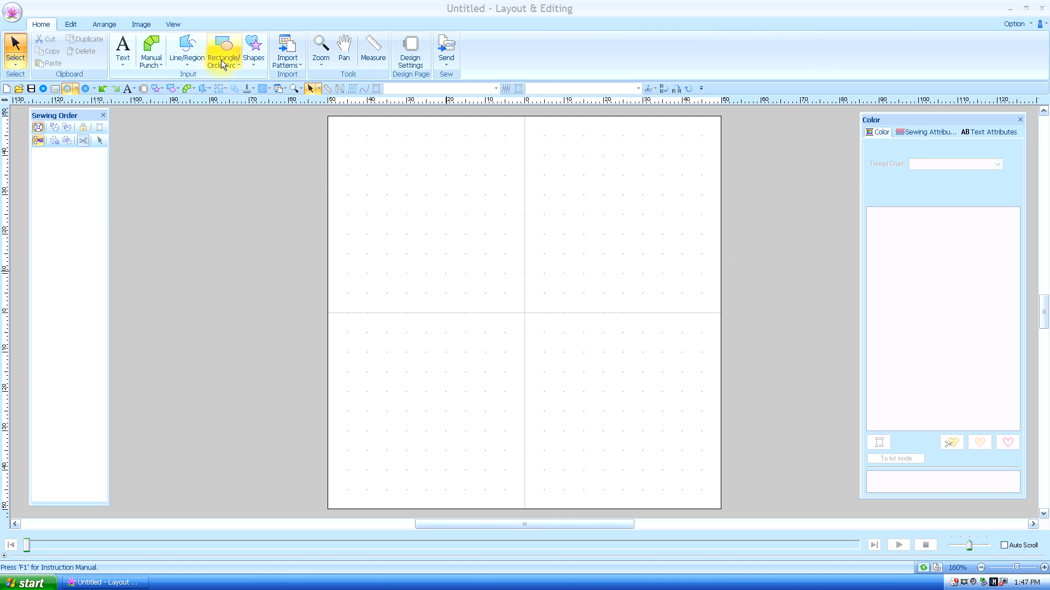
Step: Draw an open curved line as a wave about 83 mm wide and 23 mm high across the upper half of the page
left_click(190, 45)
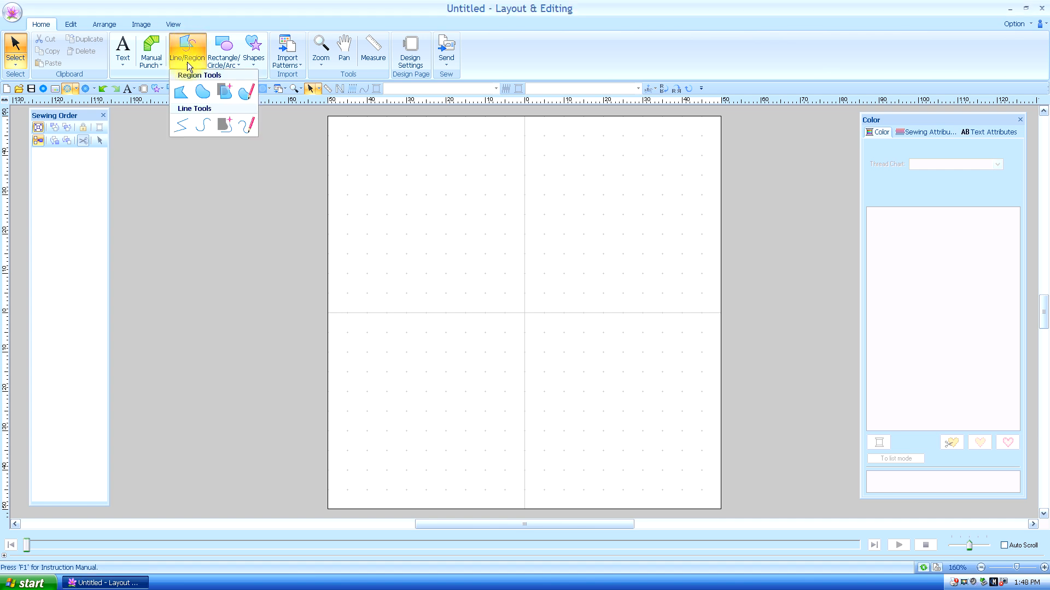
left_click(204, 125)
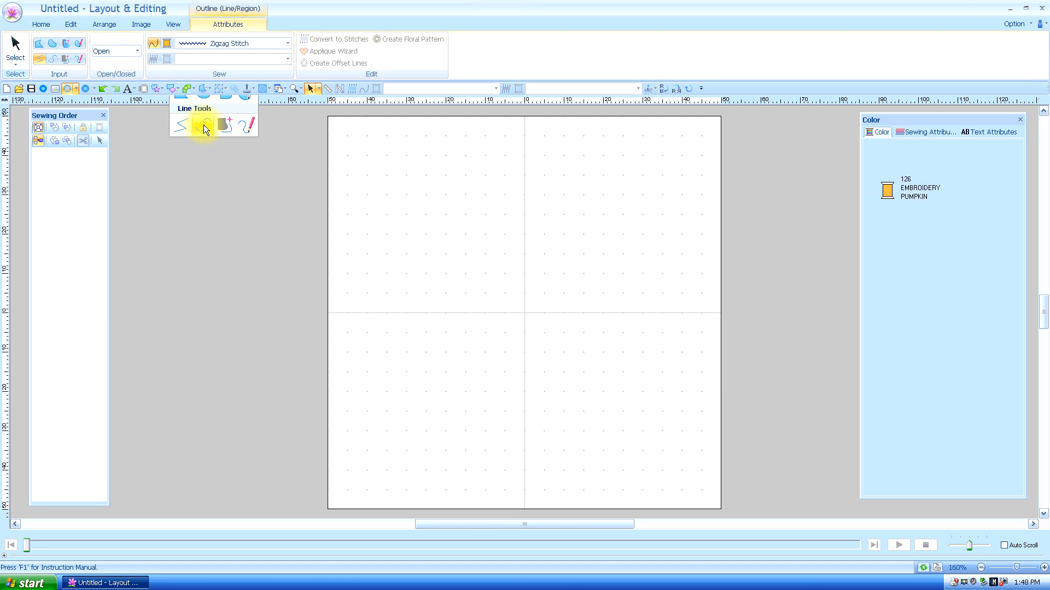
left_click(355, 298)
left_click(428, 294)
left_click(480, 227)
left_click(557, 242)
left_click(635, 295)
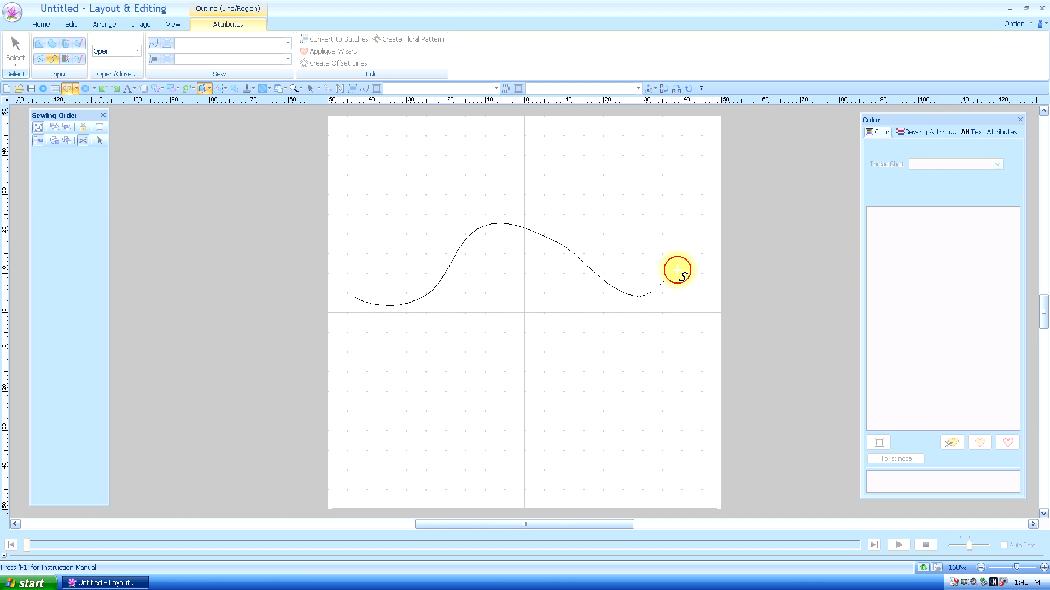
double_click(678, 271)
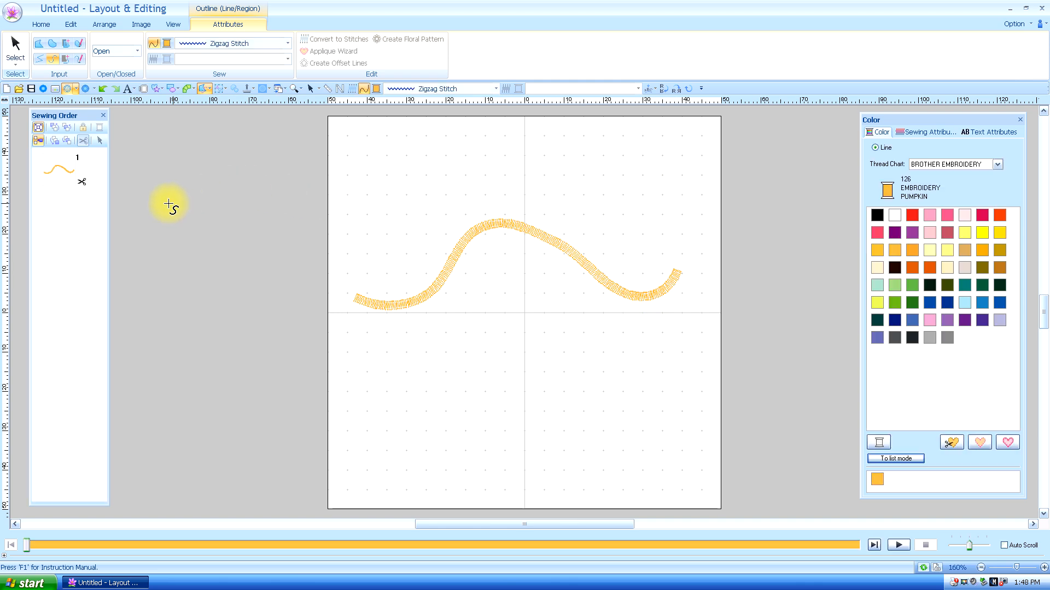
Step: Select the wavy line, set its line sew type to Motif Stitch and show its sewing attributes
left_click(13, 48)
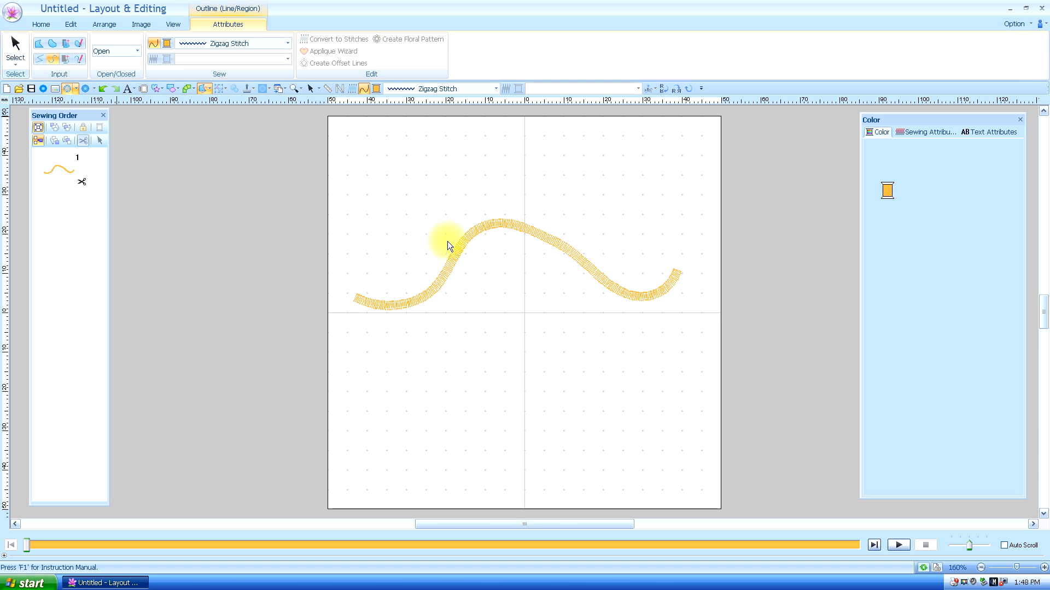
left_click(490, 225)
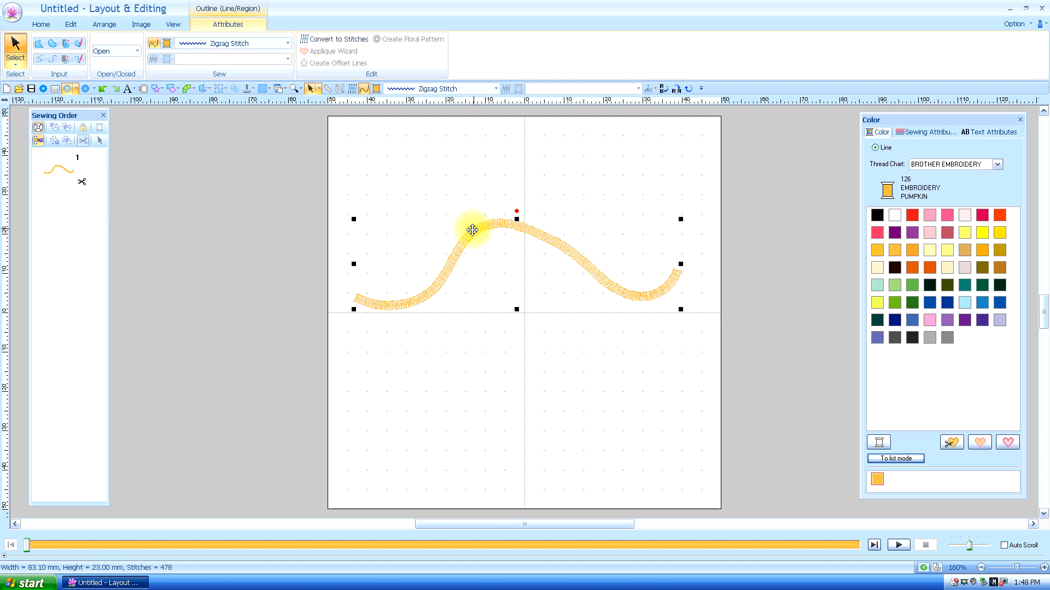
left_click(287, 43)
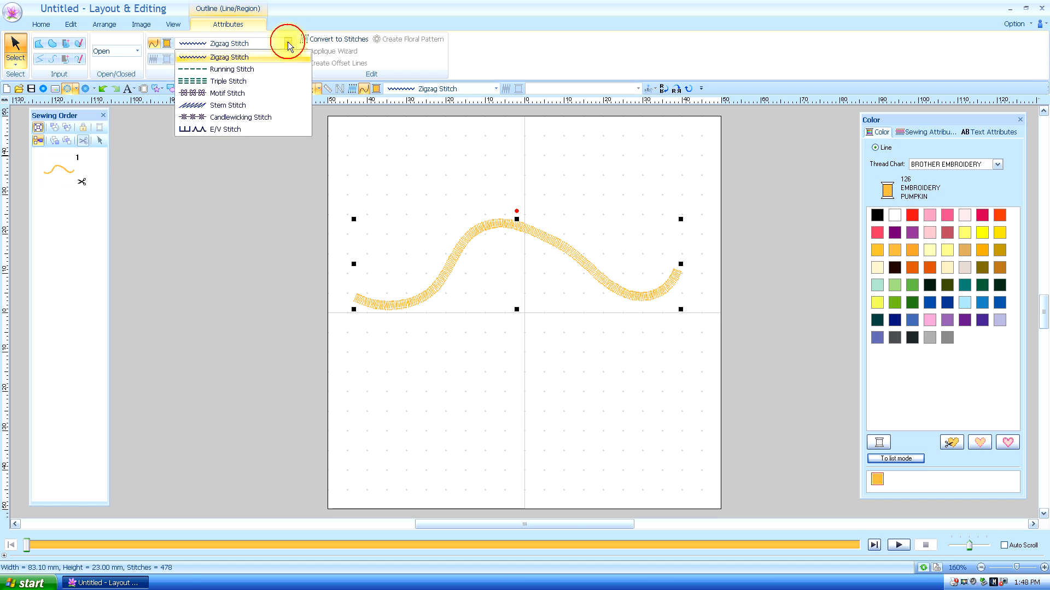
left_click(261, 94)
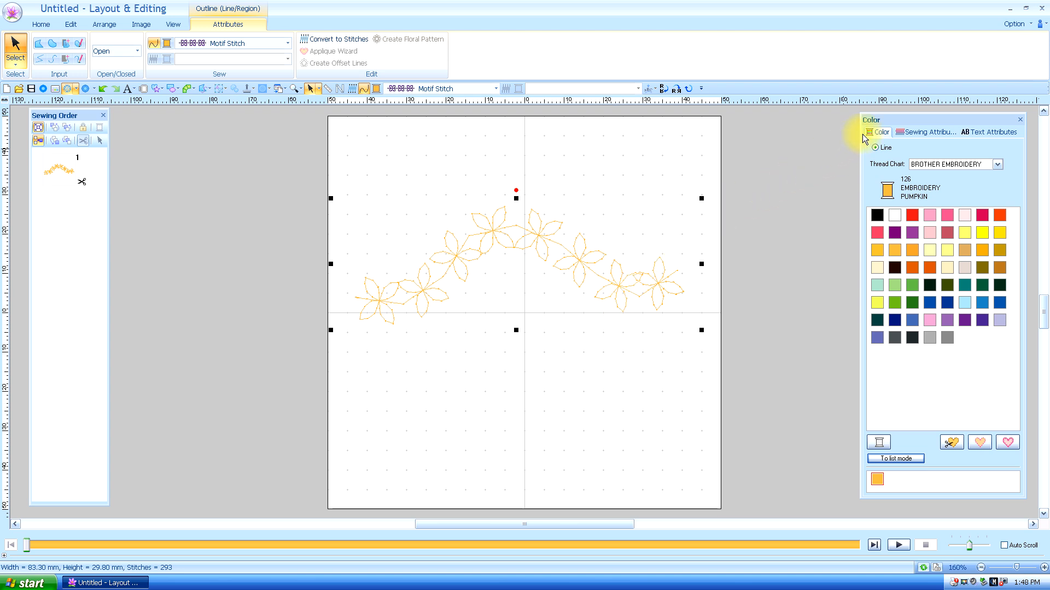
left_click(921, 134)
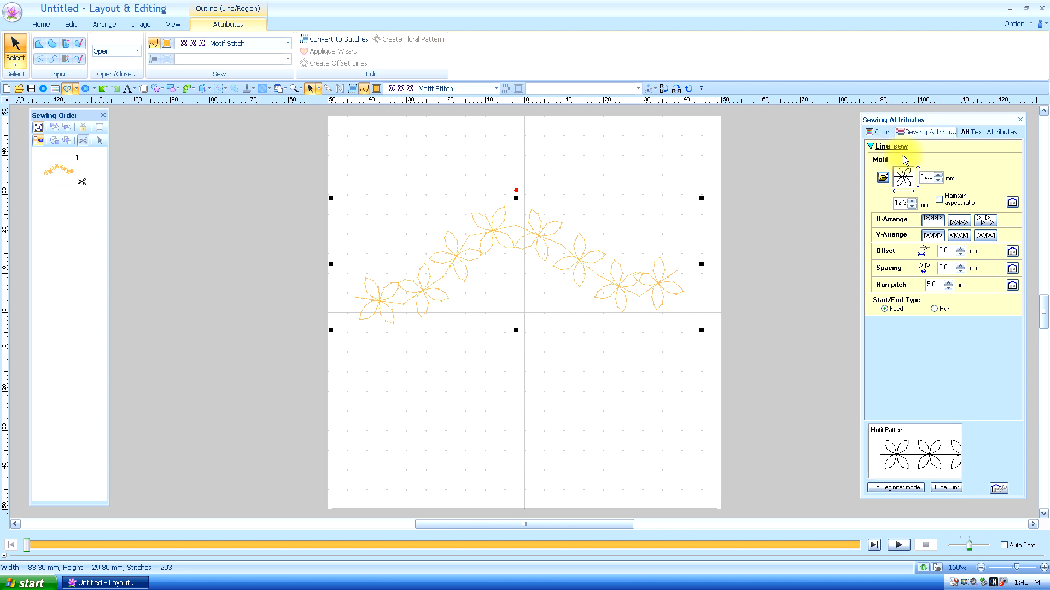
Step: Apply the chain motif pattern to the wavy line
left_click(883, 179)
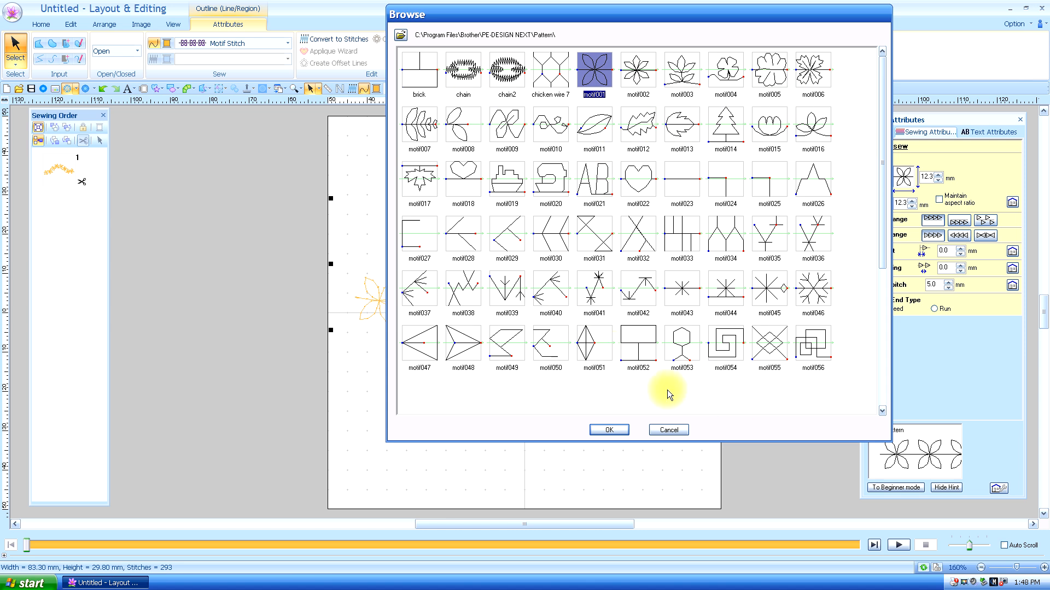
left_click(463, 71)
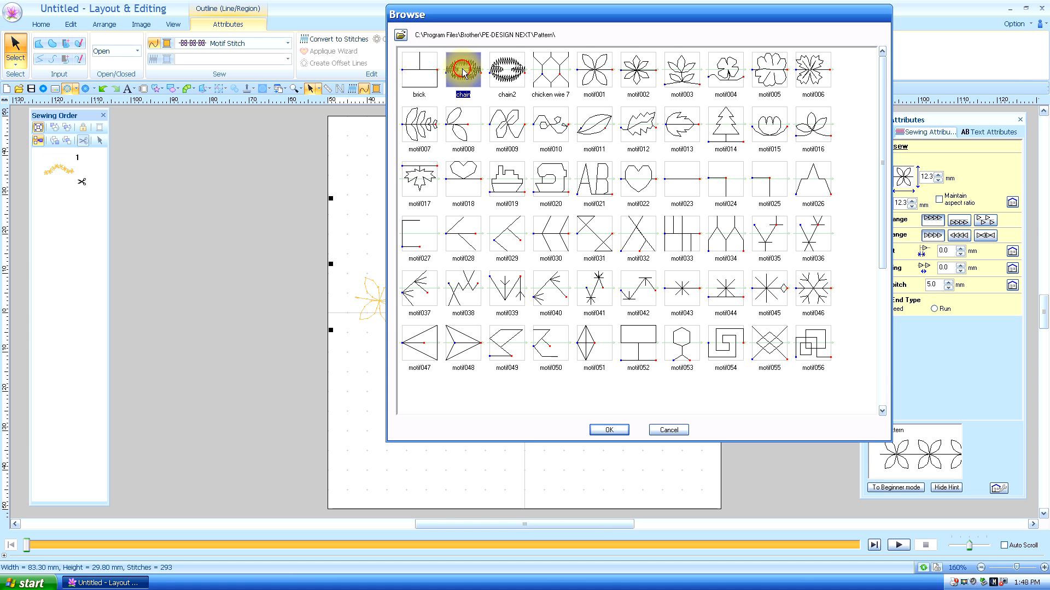
left_click(609, 430)
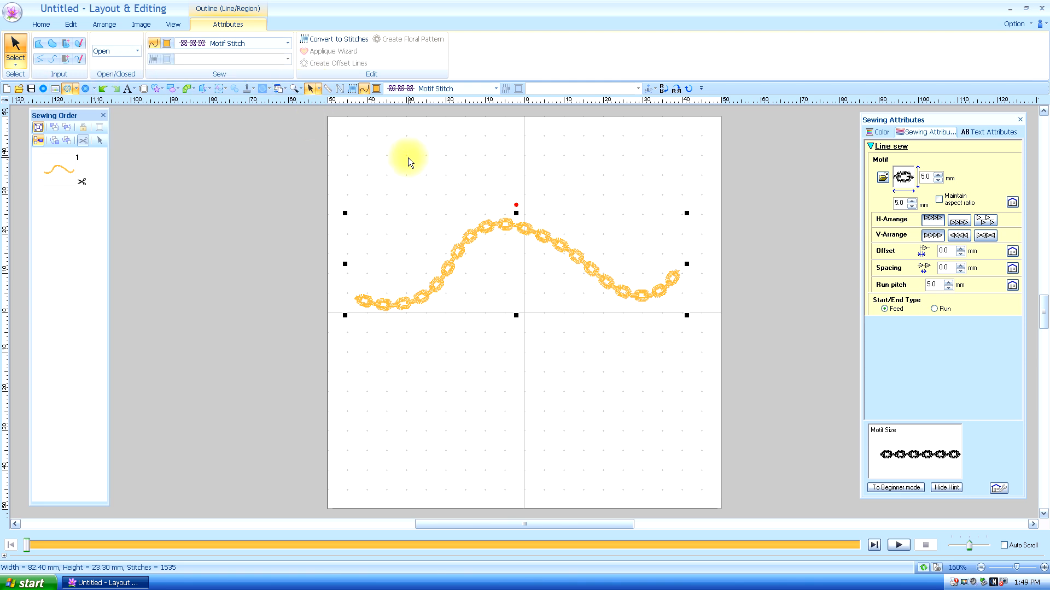
Step: Change the wavy line's motif to the pattern named rope and display the design in realistic view
left_click(882, 177)
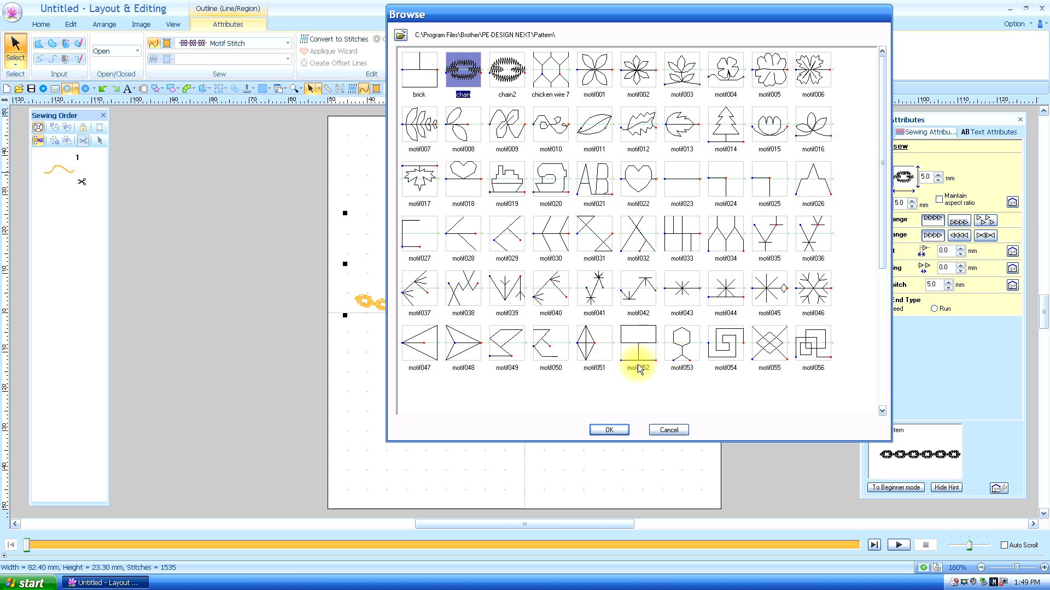
scroll(760, 361, "down", 2)
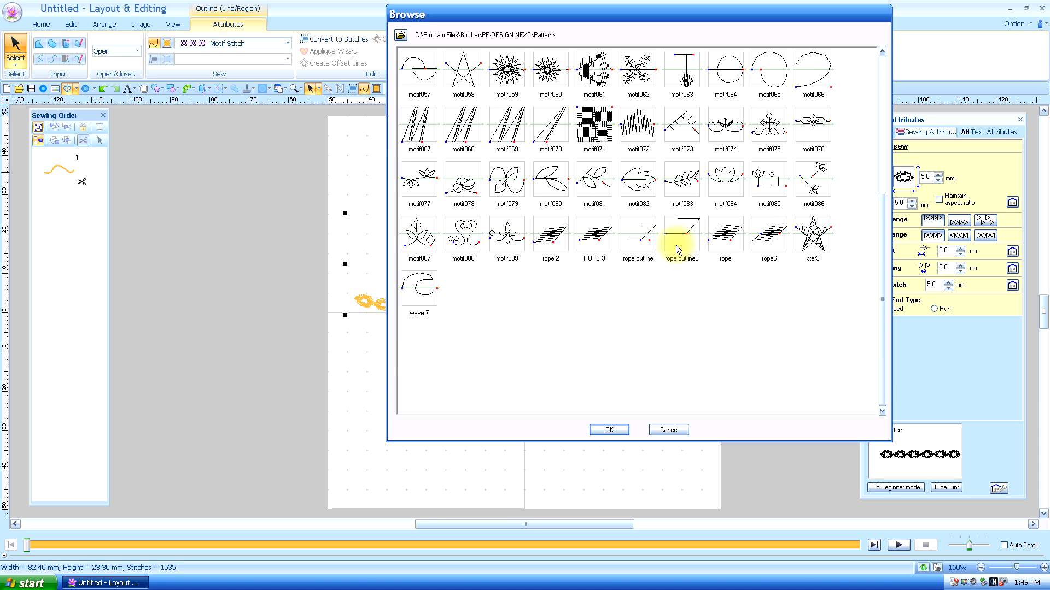
left_click(727, 241)
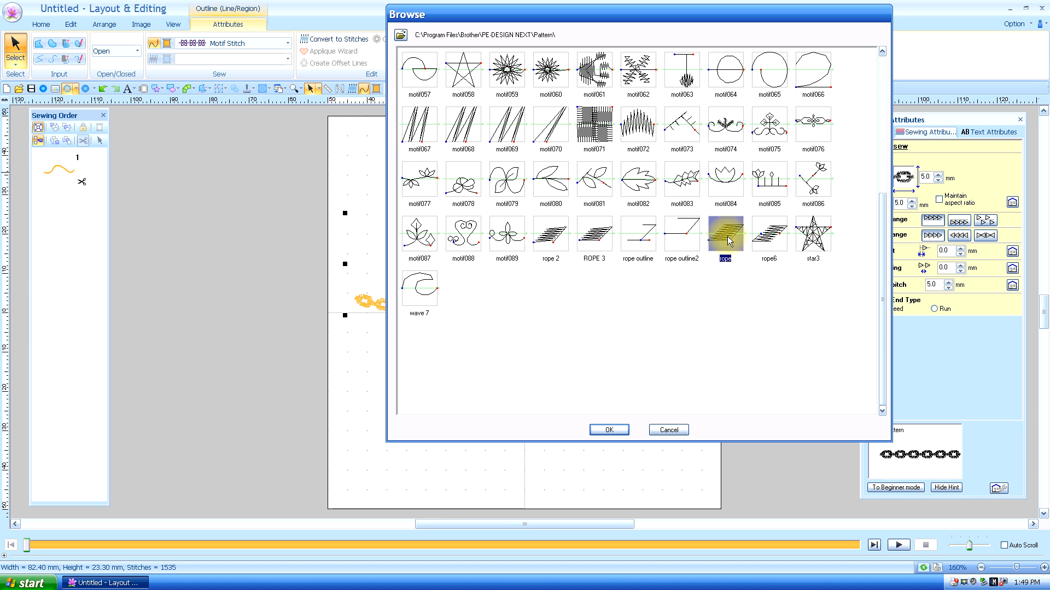
left_click(608, 430)
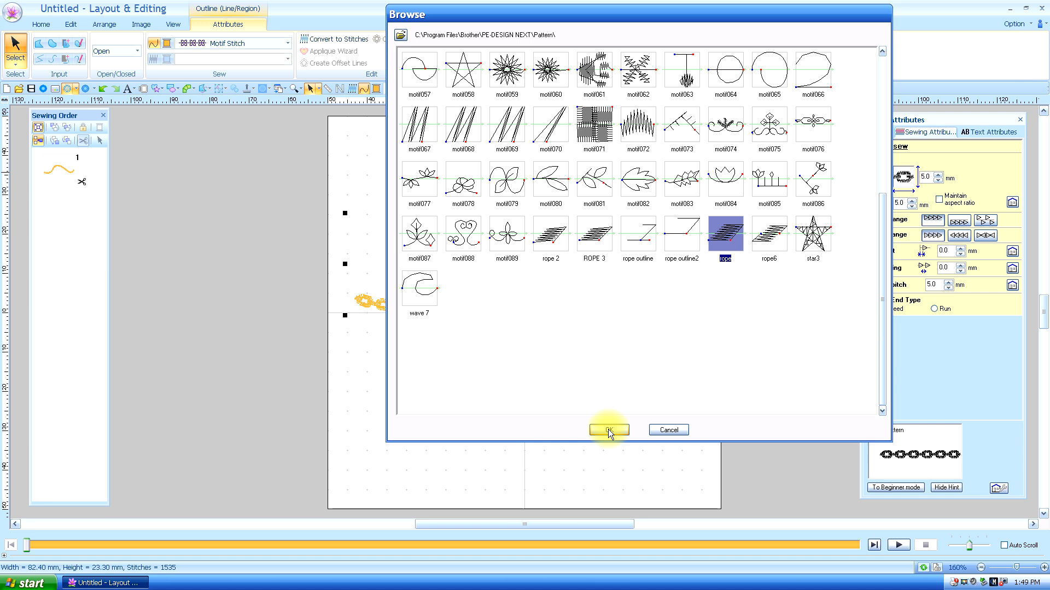
left_click(609, 430)
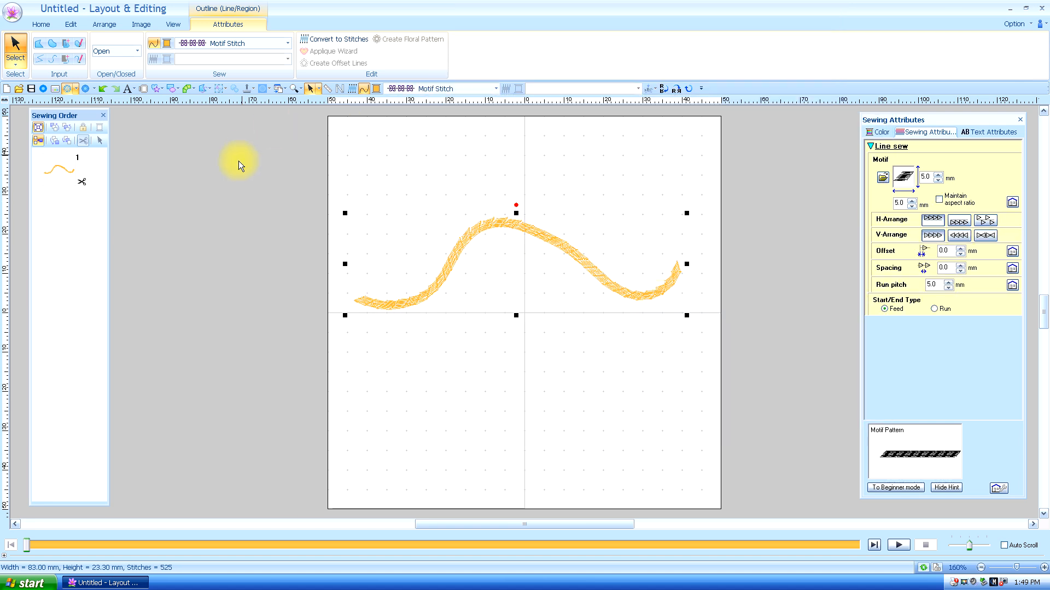
left_click(85, 89)
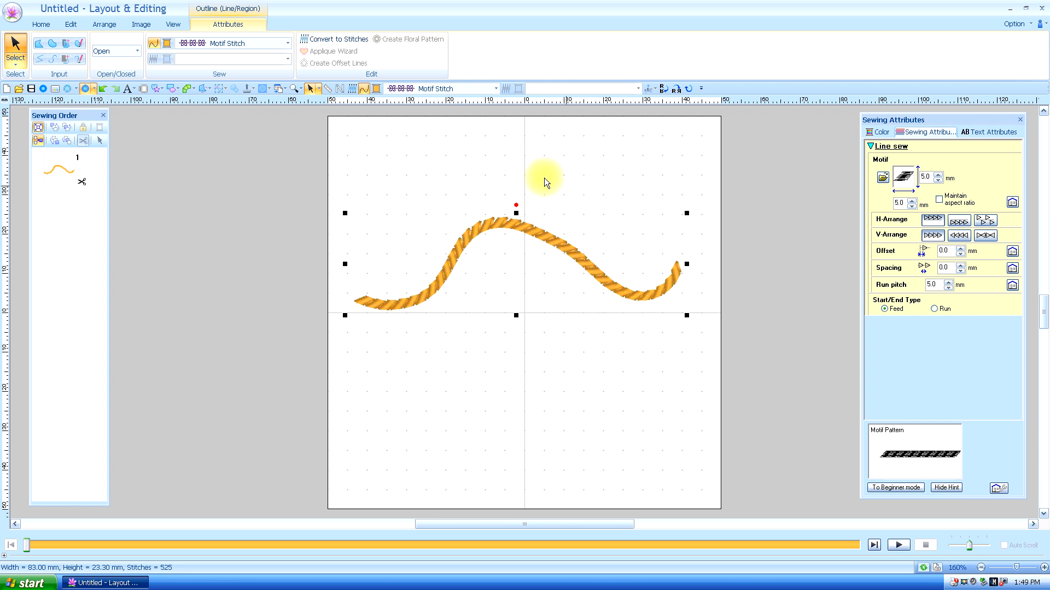
Step: Minimize the layout window, open Programmable Stitch Creator and start a new motif stitch pattern
left_click(1011, 11)
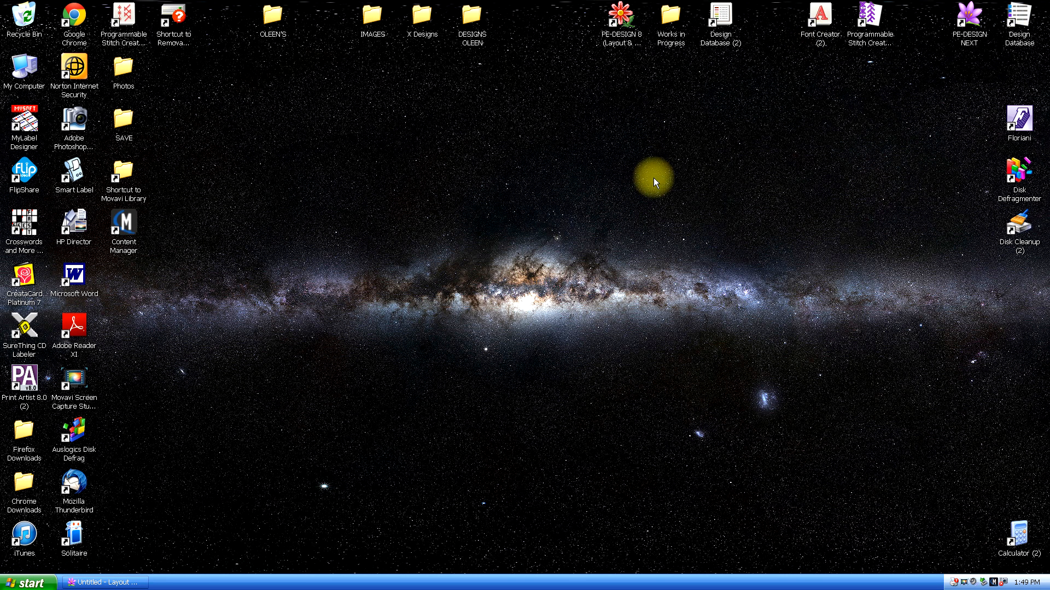
double_click(872, 19)
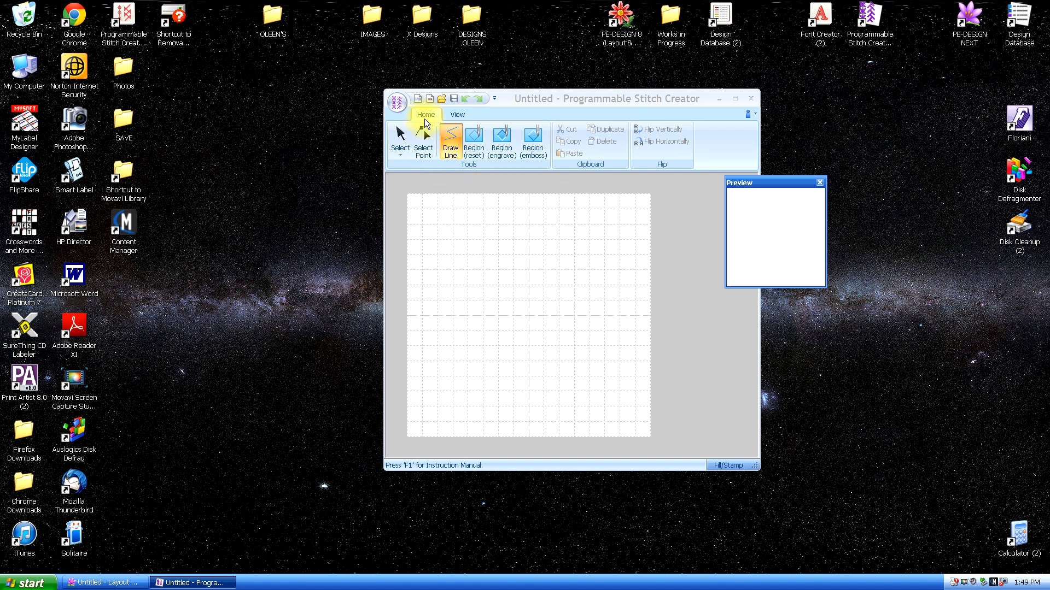
left_click(417, 98)
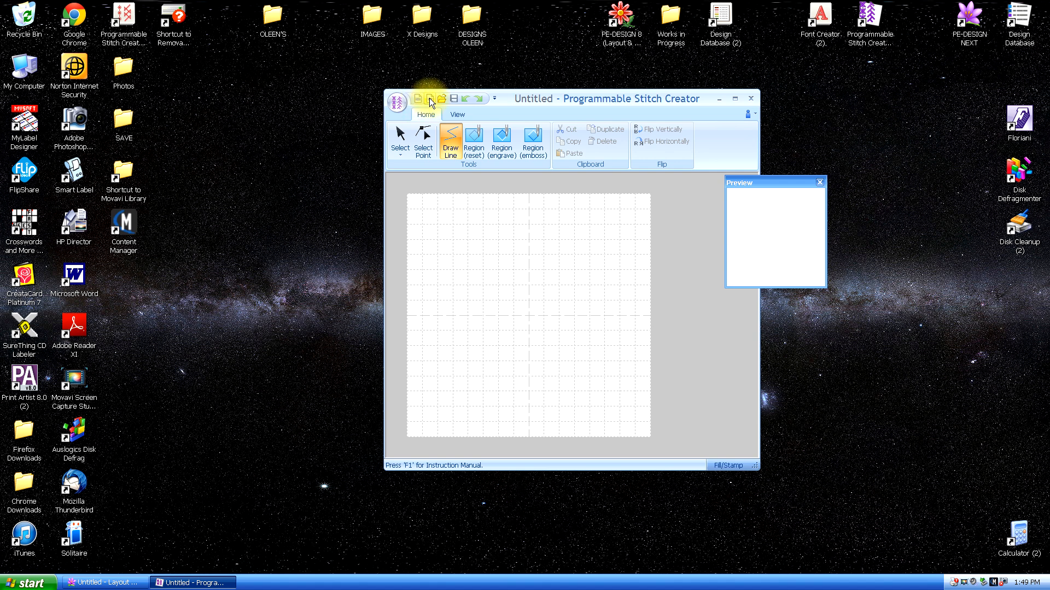
left_click(429, 99)
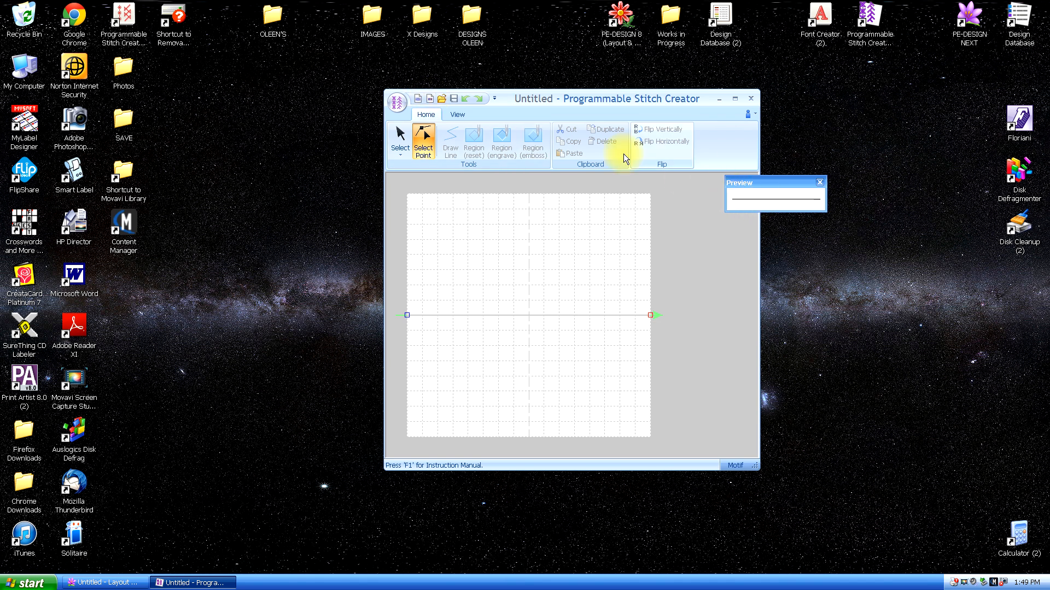
left_click(416, 98)
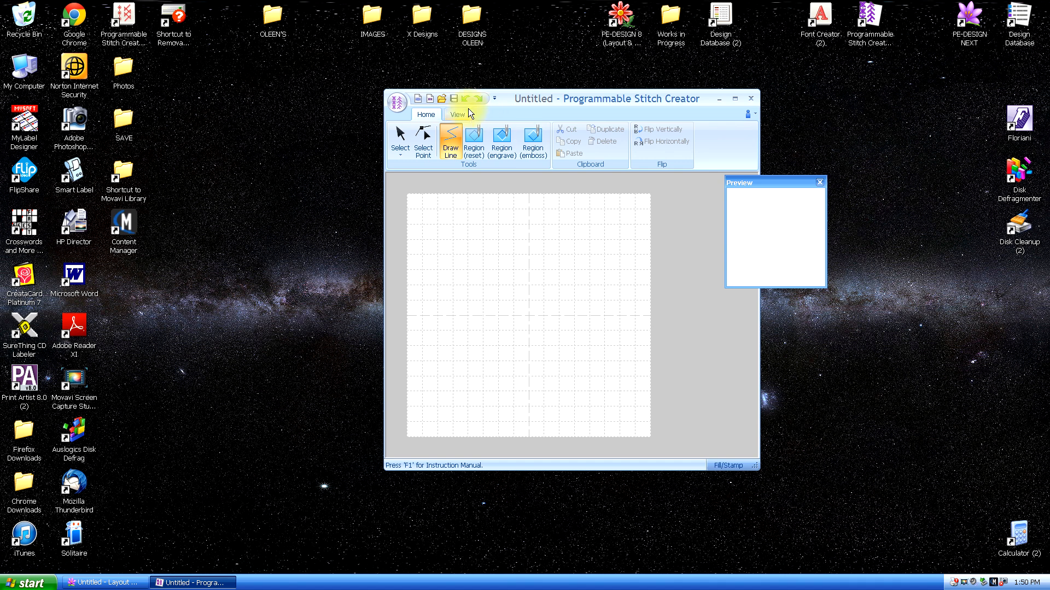
left_click(428, 100)
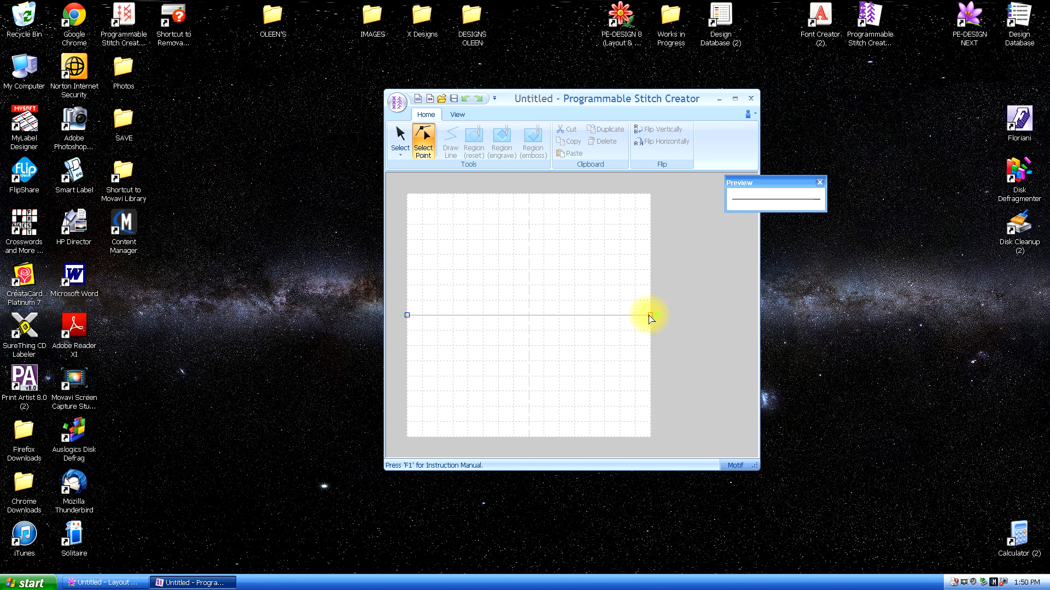
Step: Move the motif's start and end points to three grid squares below the green centre line
left_click_drag(651, 316, 651, 293)
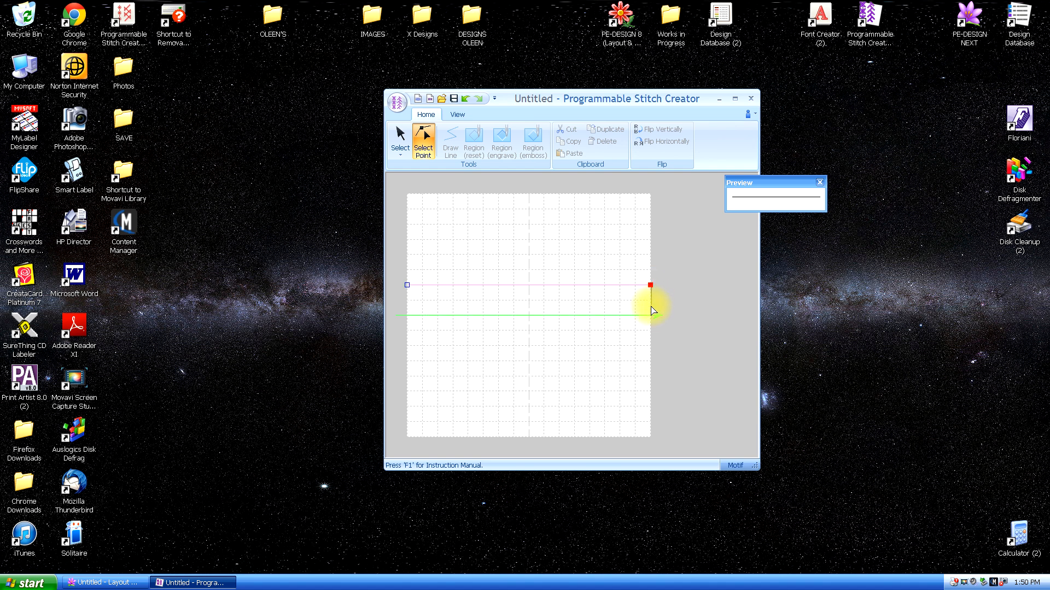
left_click_drag(652, 290, 651, 315)
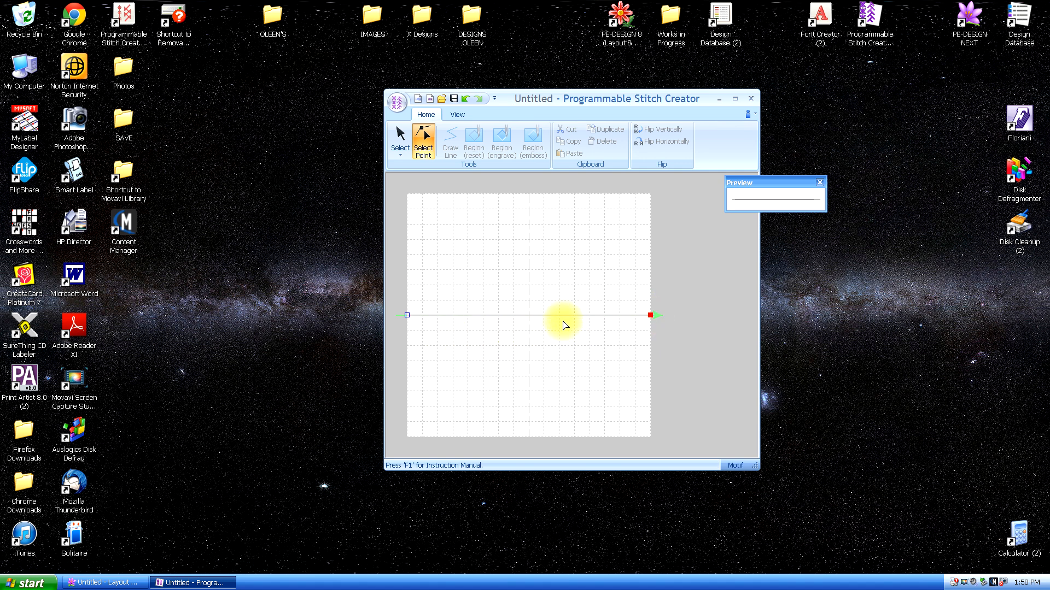
left_click_drag(406, 317, 555, 365)
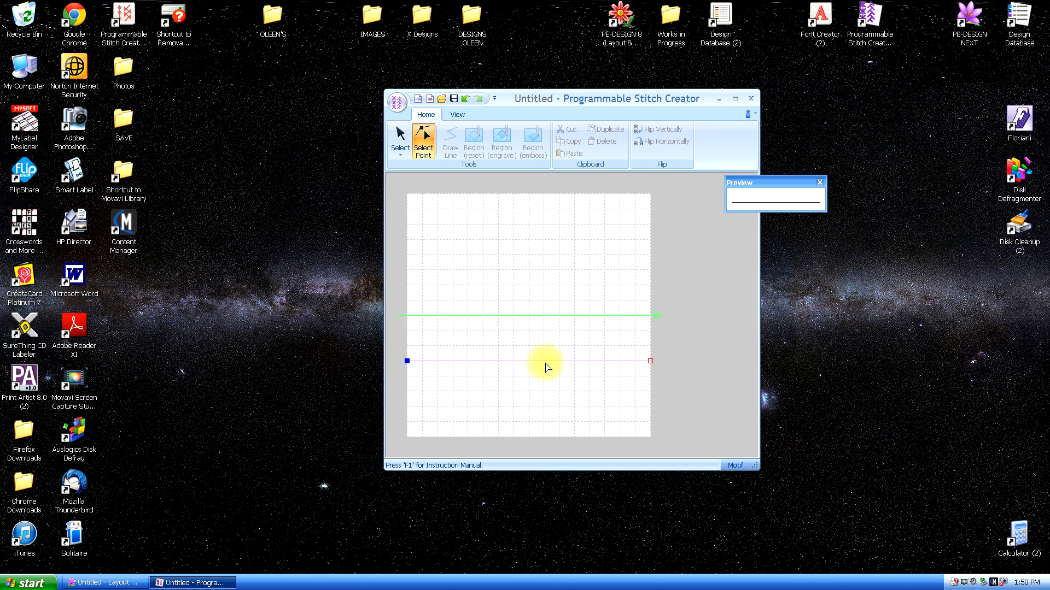
Step: Add two points one grid square above the base line, nine squares and then one square from the grid's left edge
left_click(544, 362)
left_click_drag(544, 362, 544, 349)
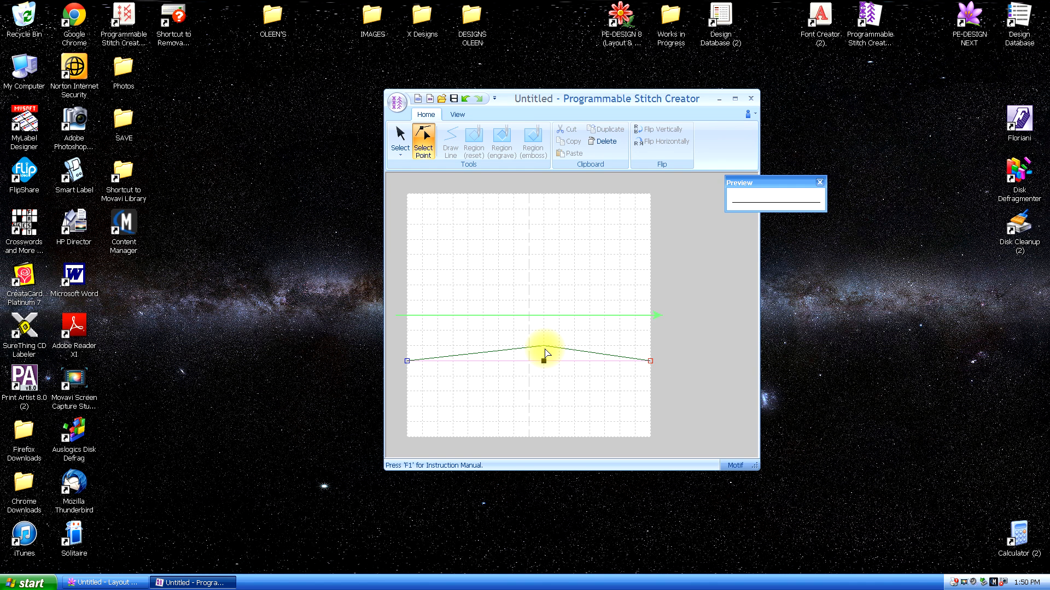
left_click_drag(546, 352, 543, 345)
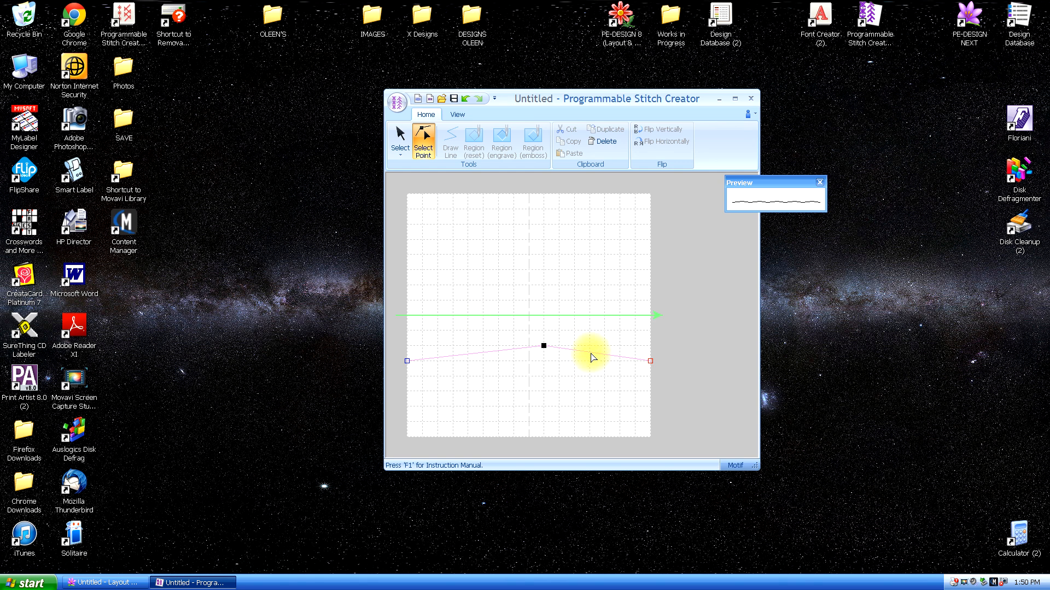
left_click_drag(590, 353, 429, 346)
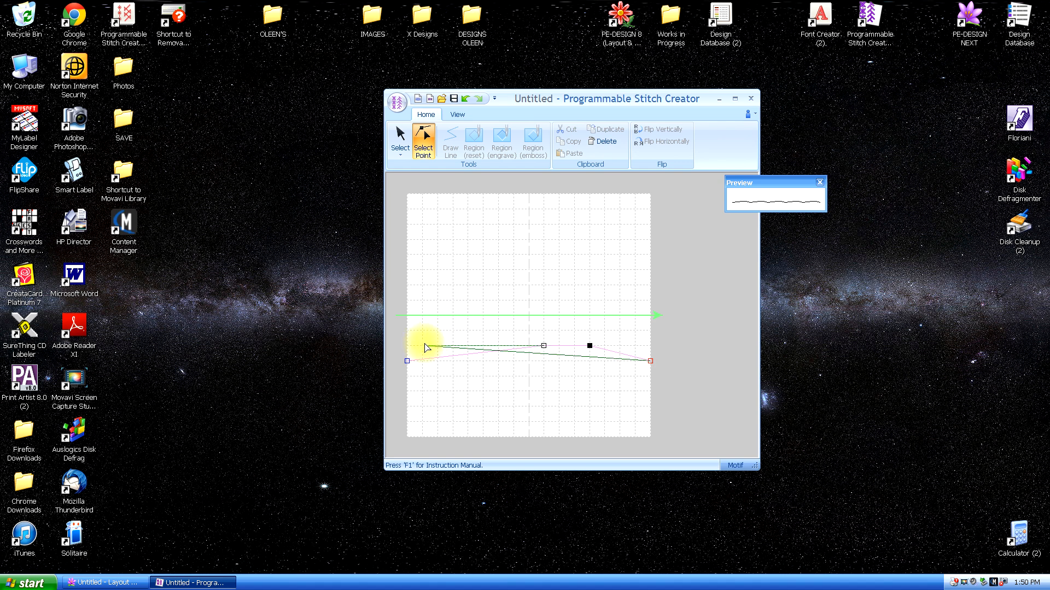
left_click_drag(420, 347, 422, 346)
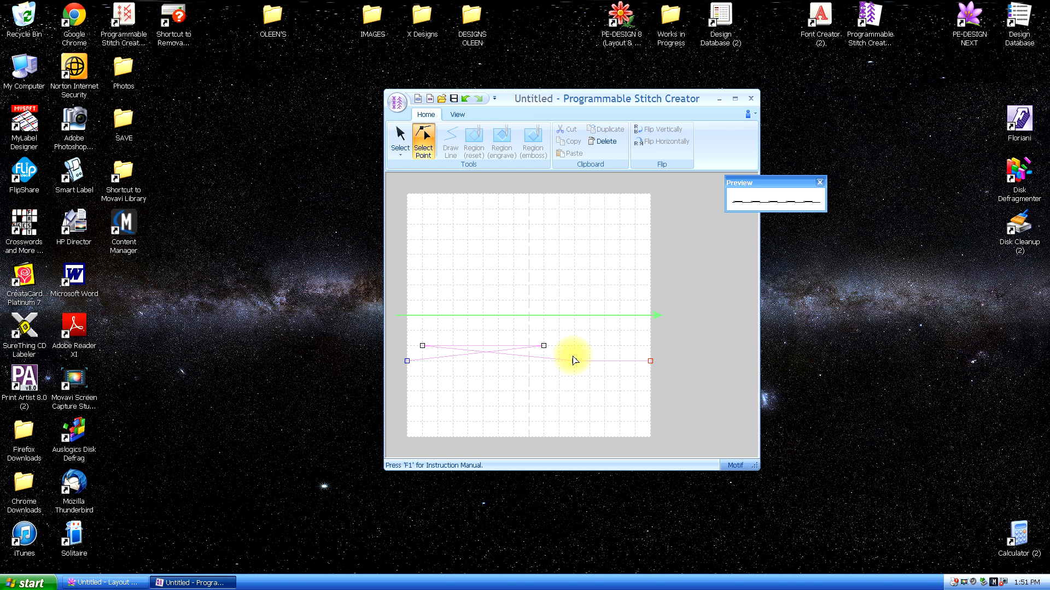
Step: Add zigzag points ten and two squares from the grid's left edge, one square below the centre line, and eleven and three squares on it
left_click_drag(575, 361, 559, 331)
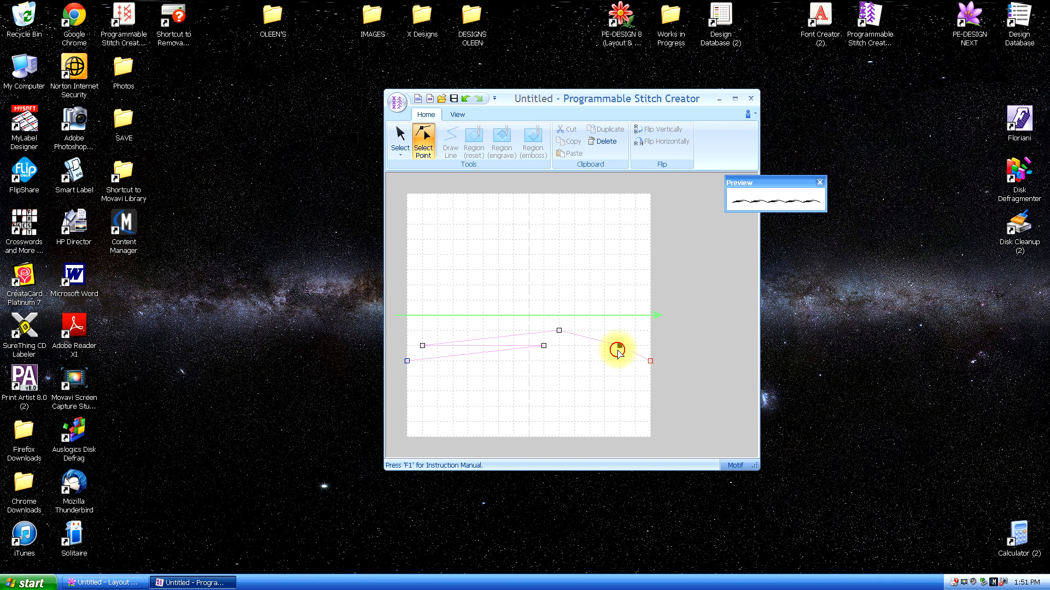
left_click_drag(618, 349, 437, 330)
left_click_drag(588, 352, 574, 315)
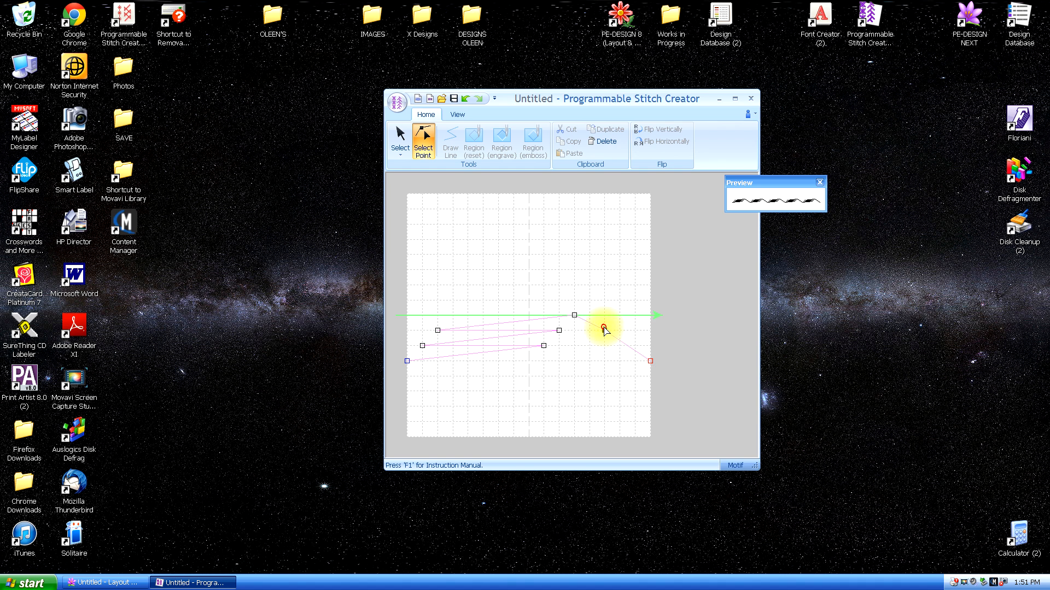
left_click_drag(604, 333, 453, 315)
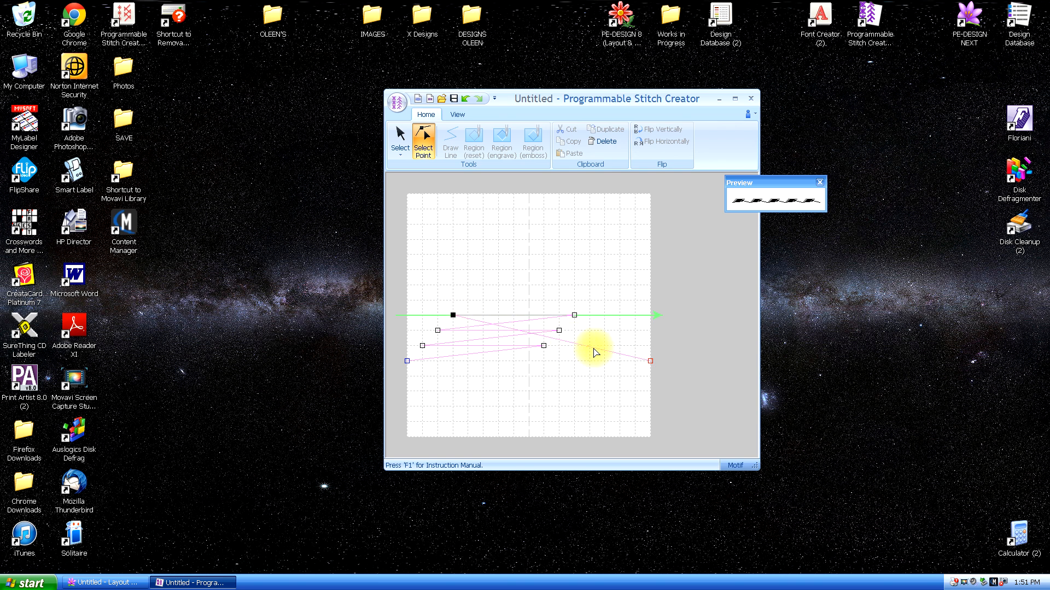
Step: Continue the zigzag with points twelve and four squares from the grid's left edge, one above centre, and thirteen and five squares, two above
left_click_drag(588, 349, 589, 302)
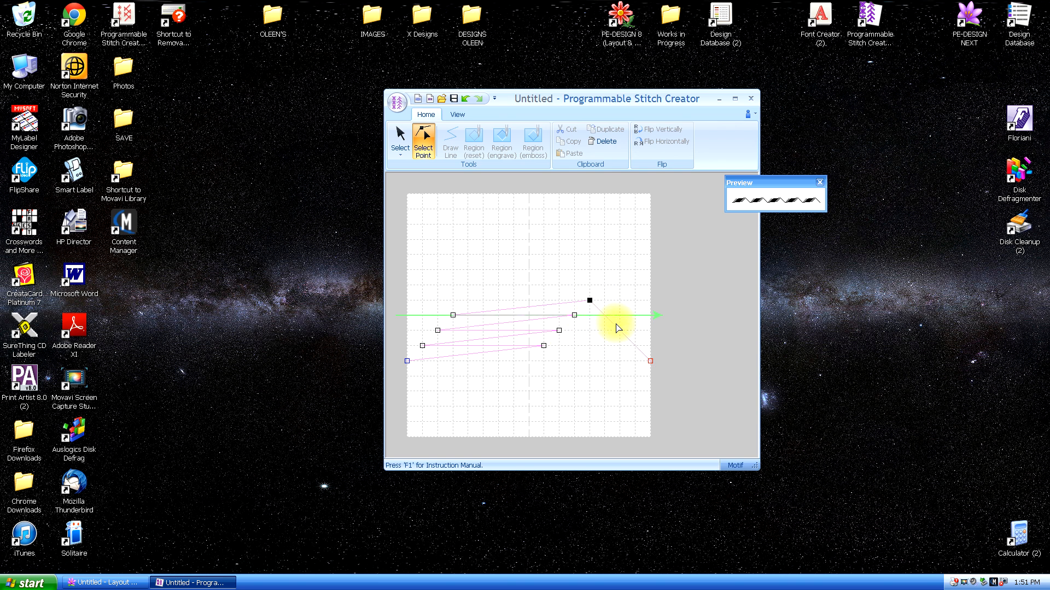
left_click_drag(621, 335, 475, 304)
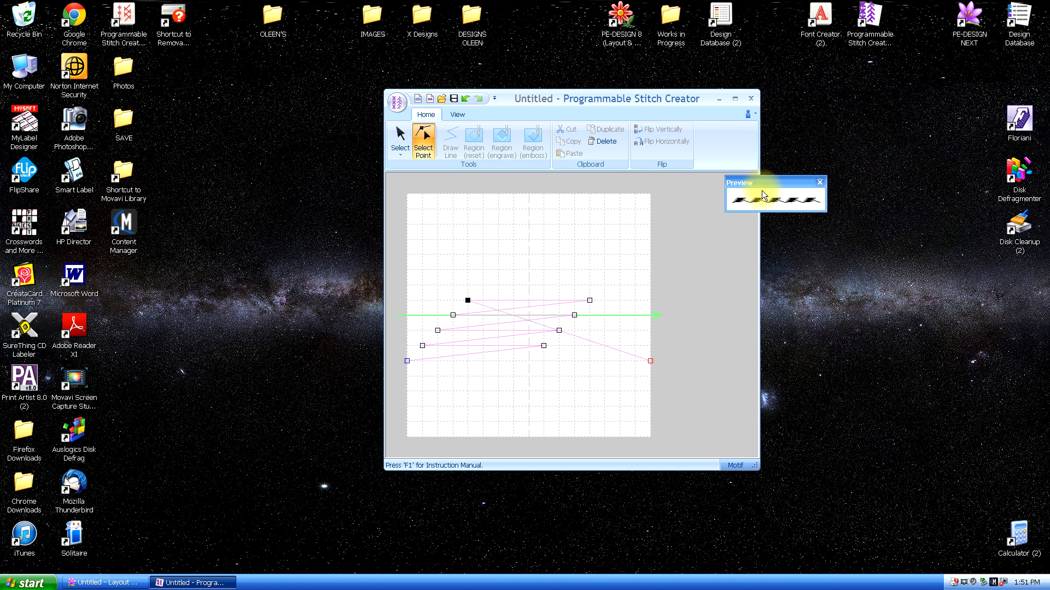
left_click(604, 346)
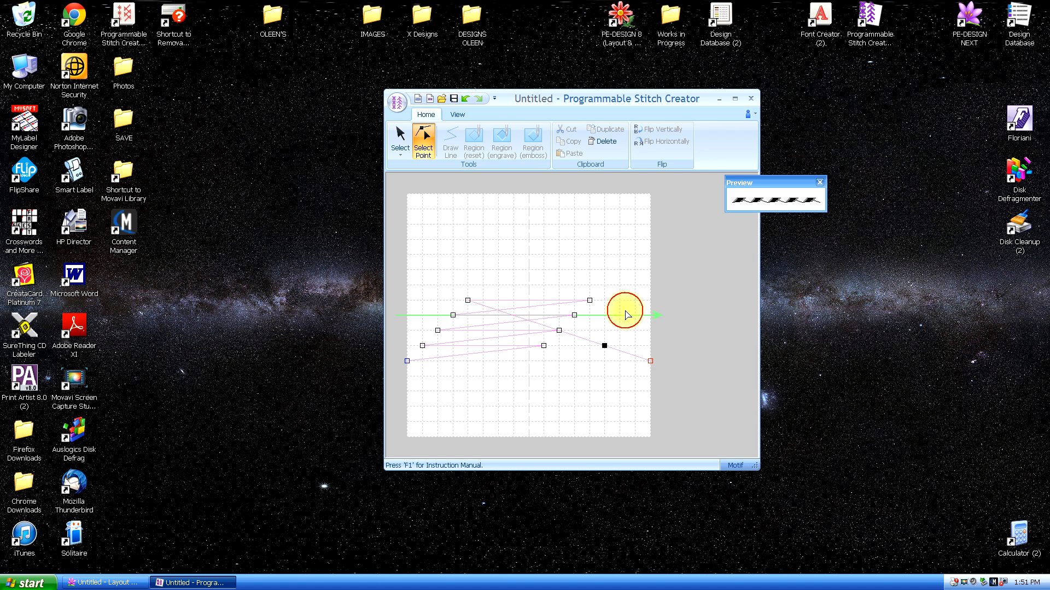
left_click_drag(605, 347, 604, 285)
left_click_drag(635, 332, 483, 285)
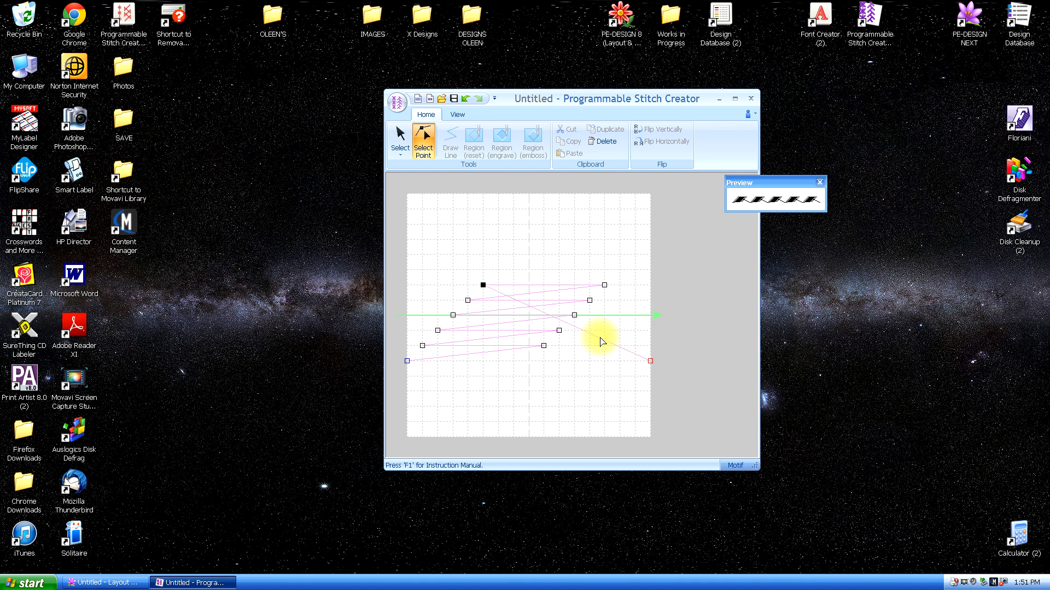
Step: Add points fourteen and six squares from the grid's left edge, three above the centre line, and one at fifteen squares, four above
left_click_drag(618, 346, 620, 270)
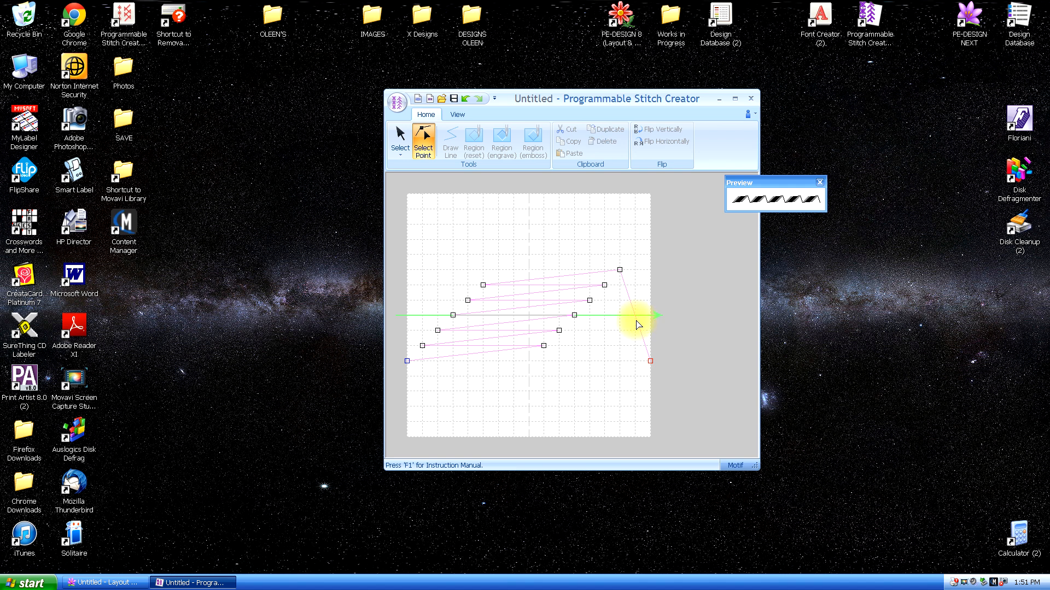
left_click_drag(637, 319, 499, 271)
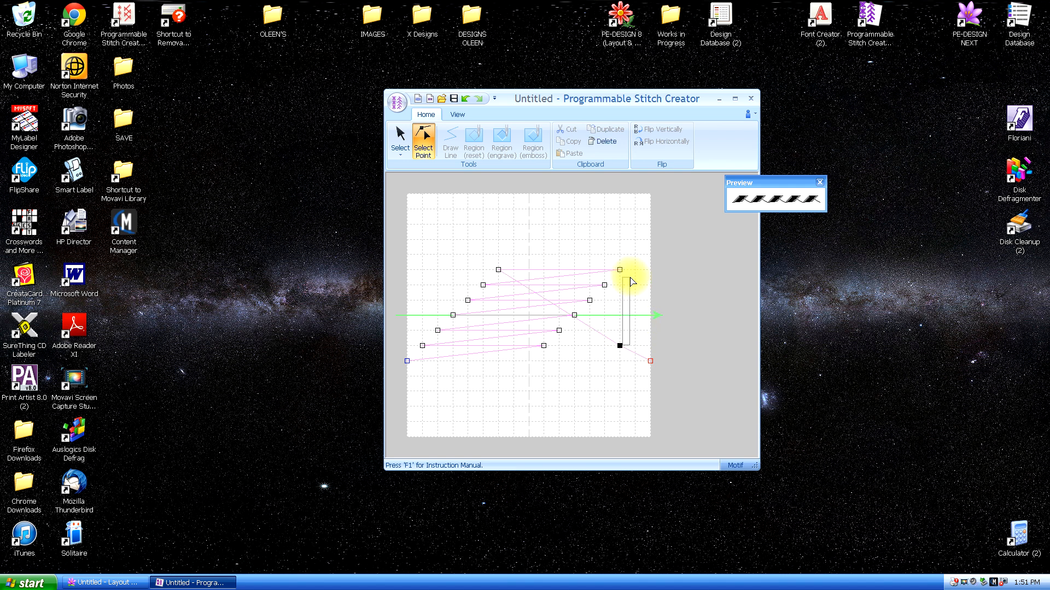
left_click_drag(618, 347, 635, 254)
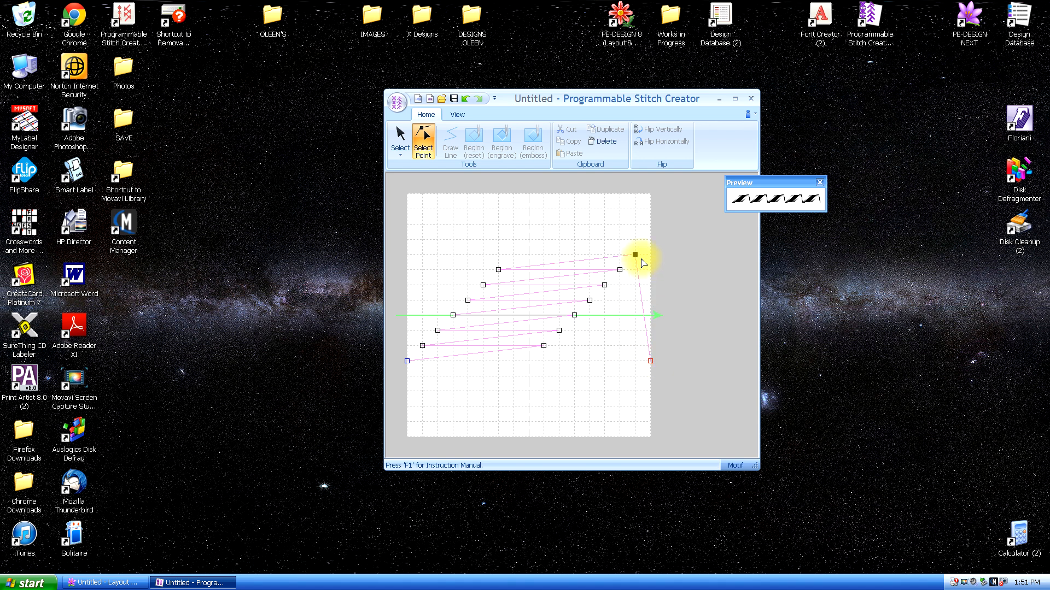
left_click(650, 316)
left_click_drag(651, 316, 513, 254)
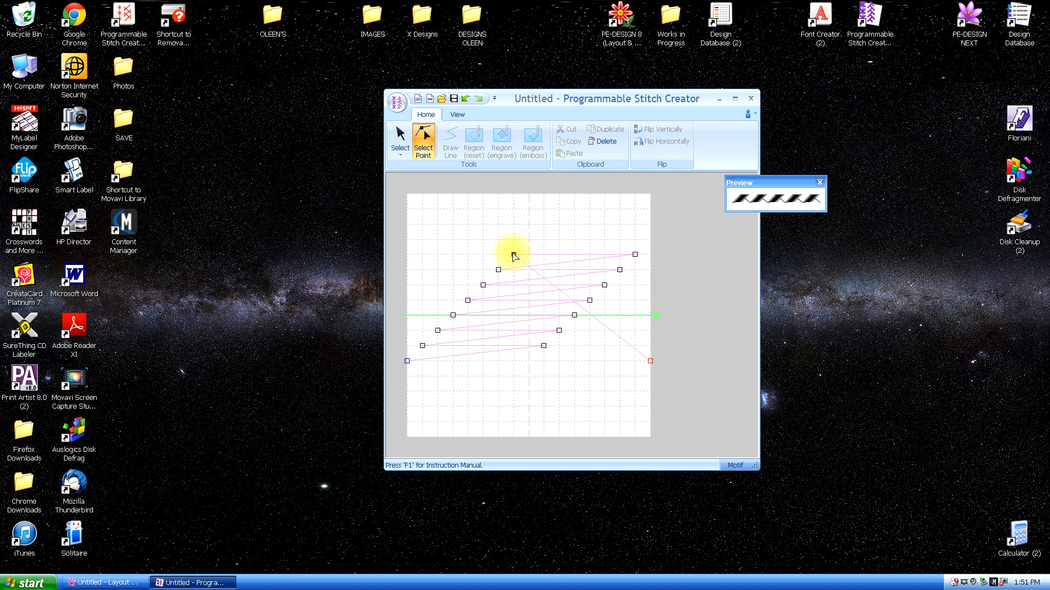
key("Delete")
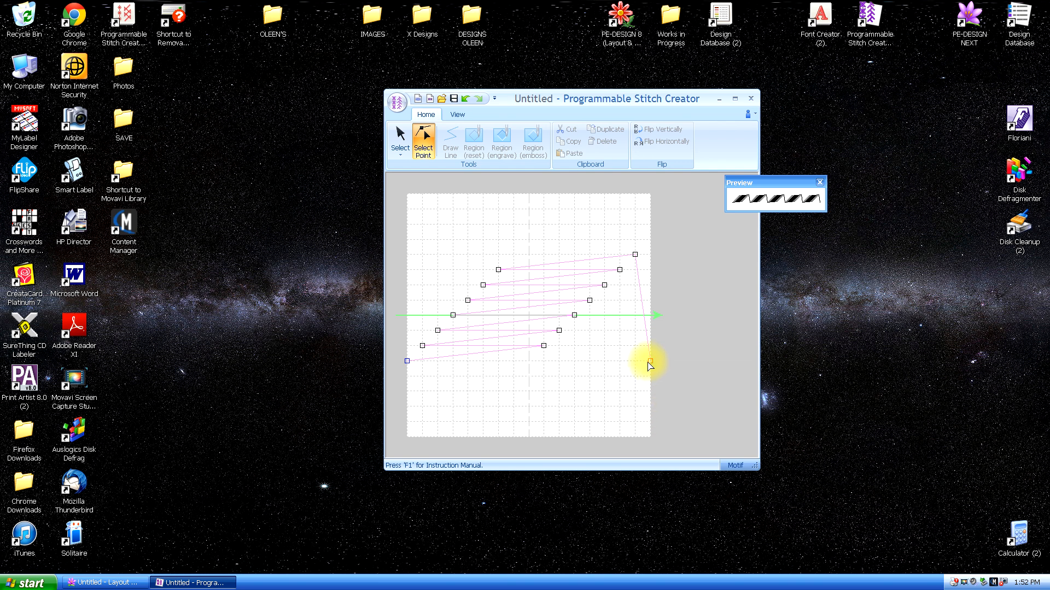
Step: Move the motif's end point along the base line to eight squares from the grid's left edge
left_click_drag(650, 362, 544, 360)
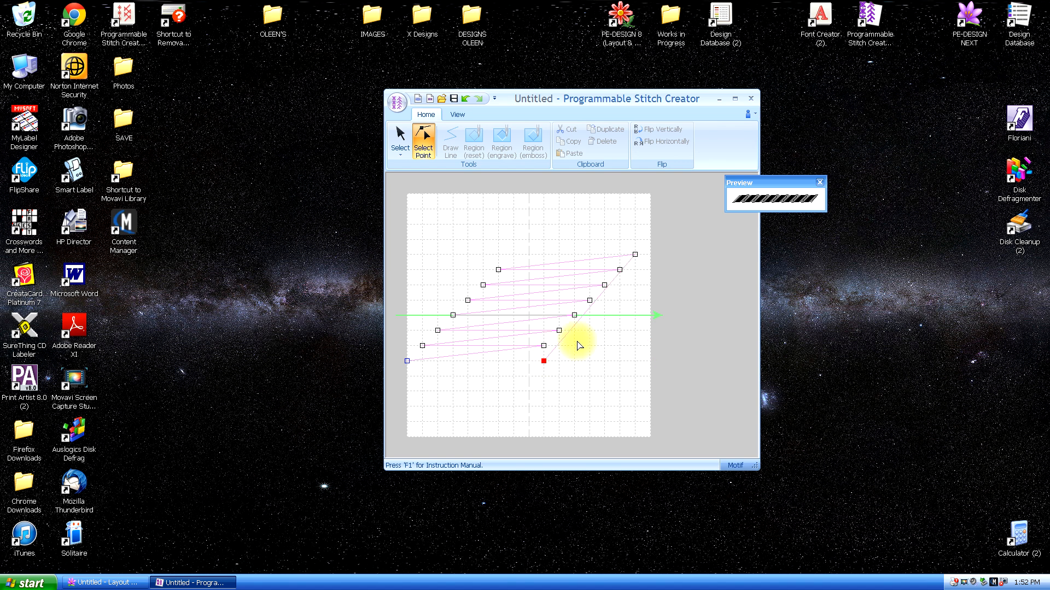
left_click_drag(544, 360, 528, 361)
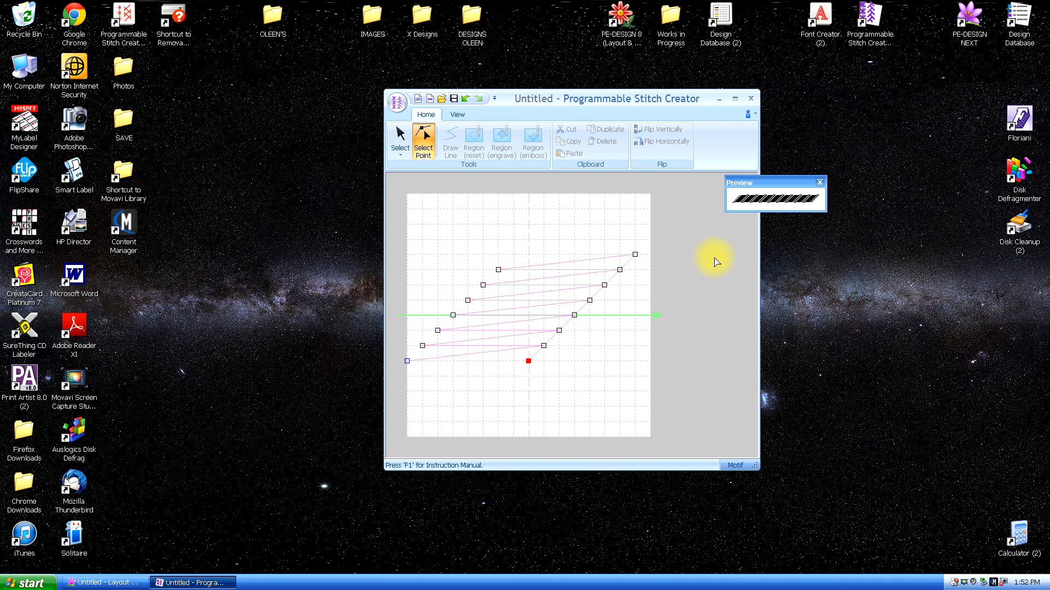
Step: Save the motif in the Pattern folder under the file name rope0
left_click(396, 104)
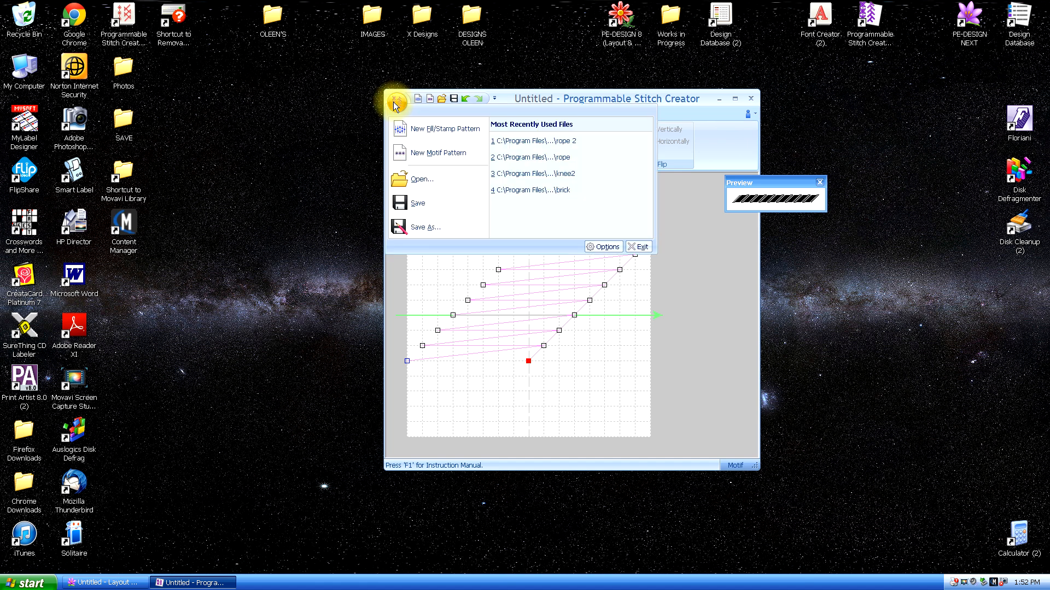
left_click(422, 229)
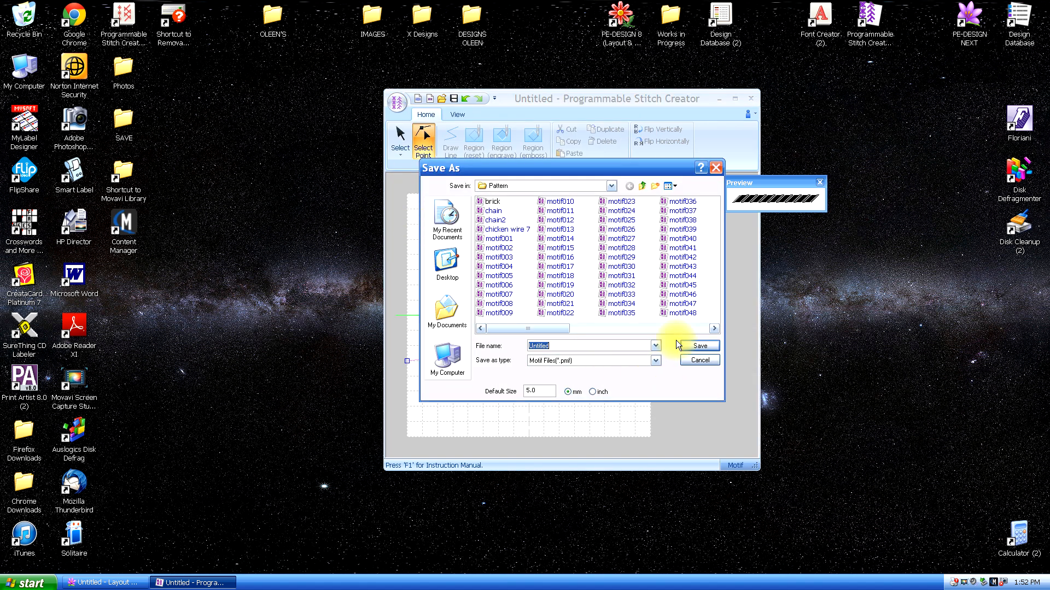
left_click_drag(528, 328, 698, 328)
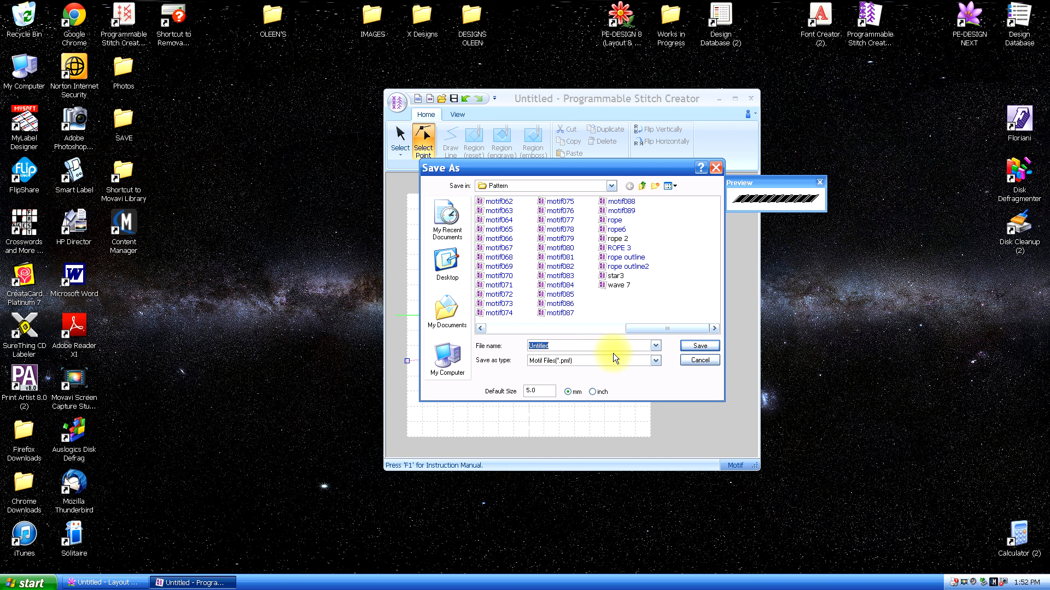
key("BackSpace")
type("rope")
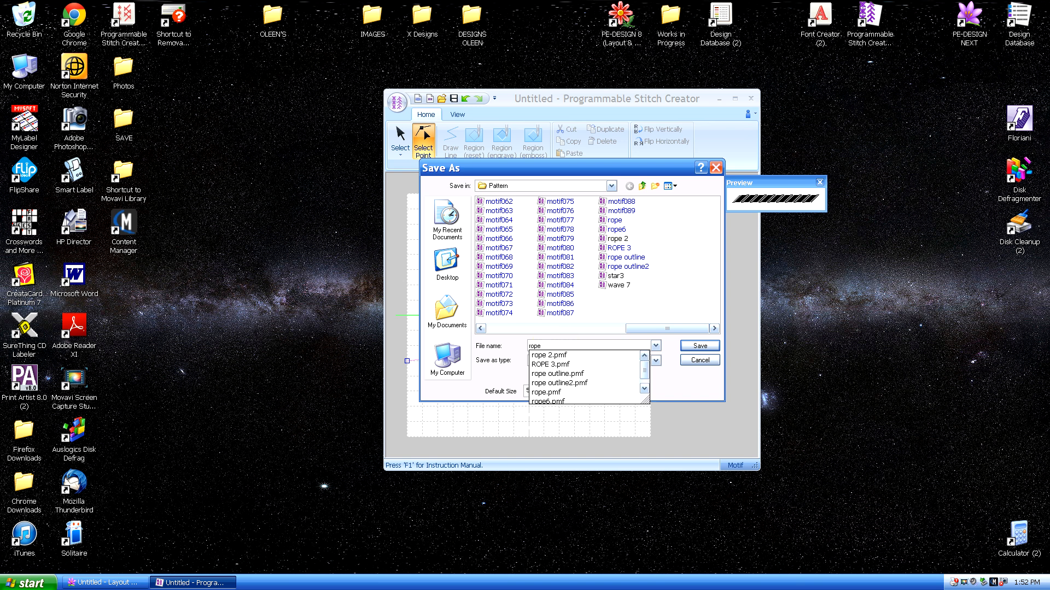
type("0")
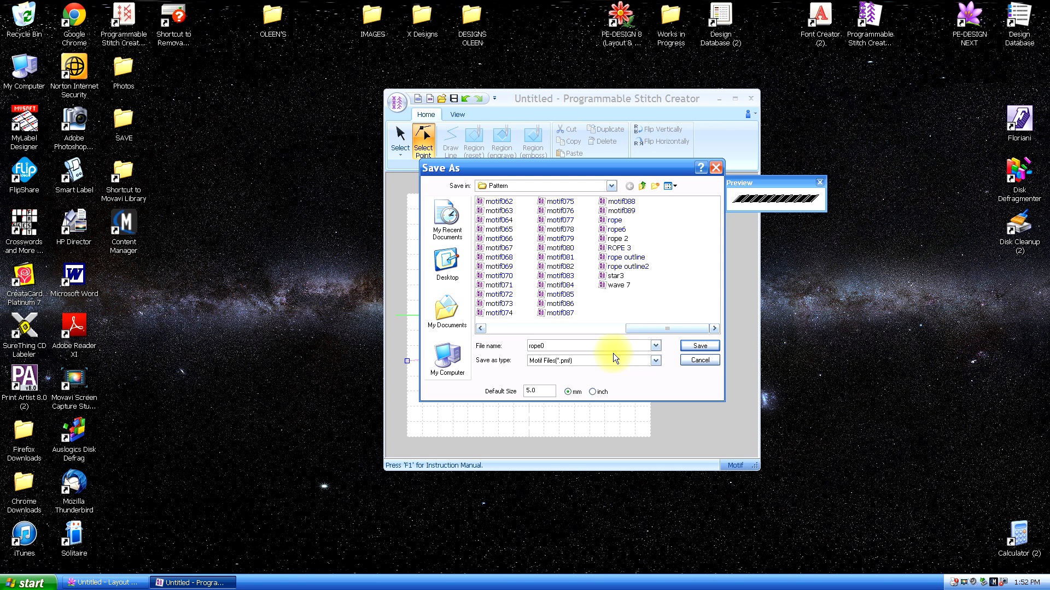
left_click(698, 346)
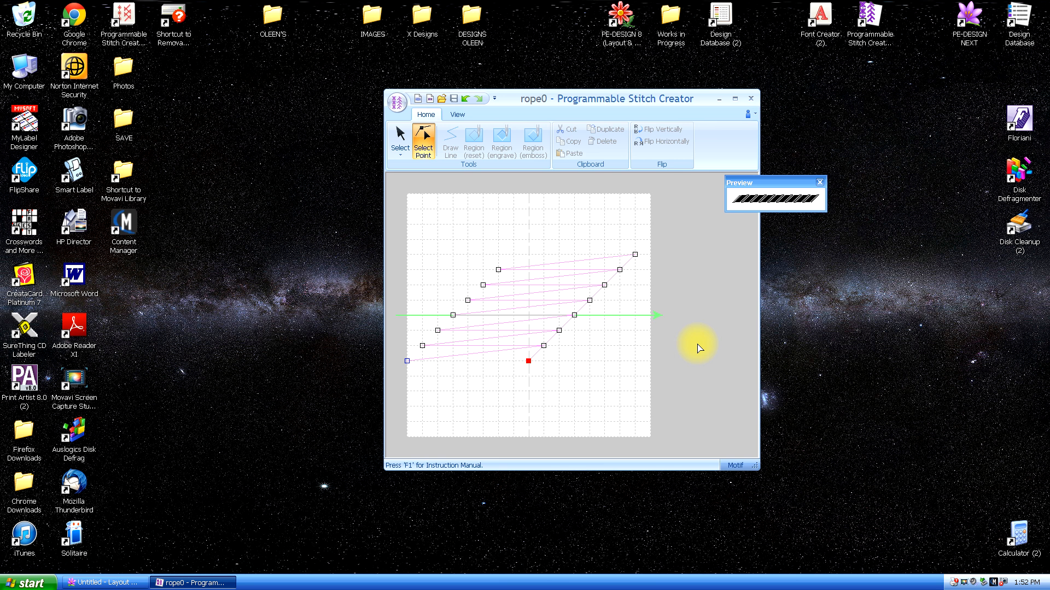
Step: Close Programmable Stitch Creator, return to the layout window and change the wavy line's motif to the pattern named rope0
left_click(750, 99)
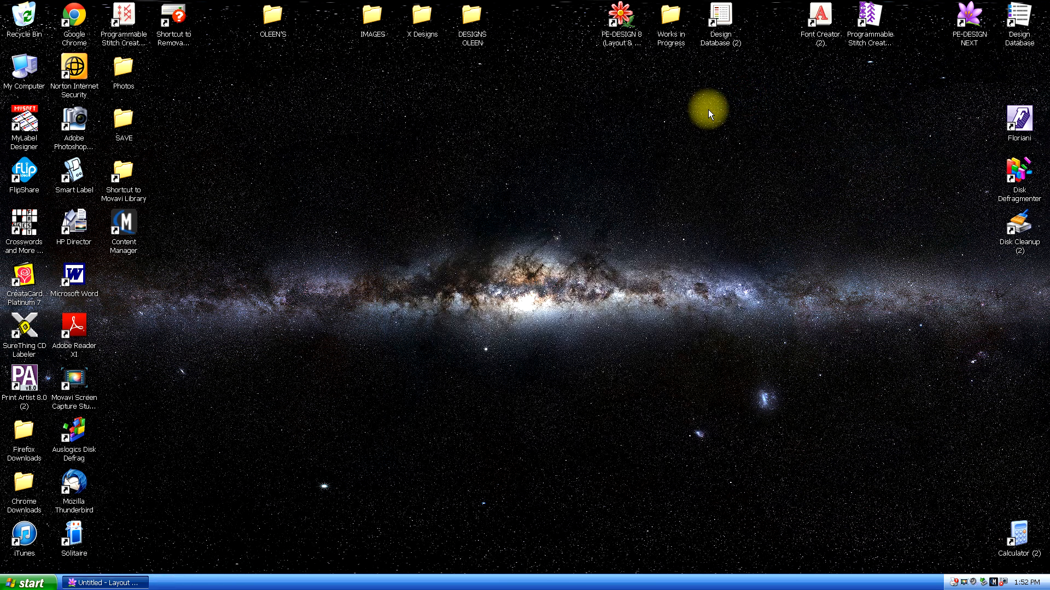
left_click(106, 583)
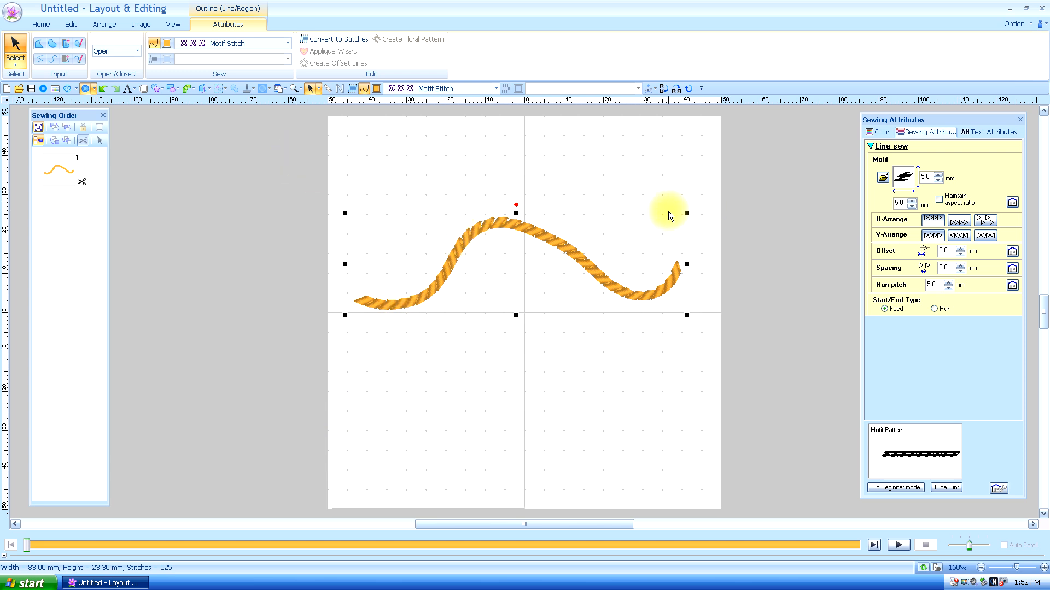
left_click(882, 178)
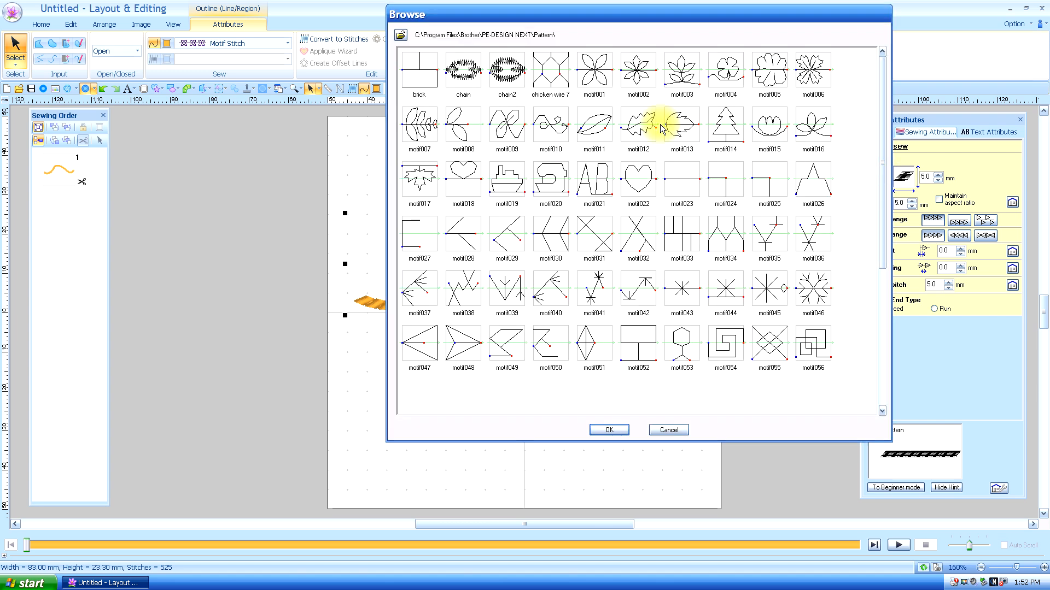
scroll(768, 186, "down", 5)
left_click(725, 288)
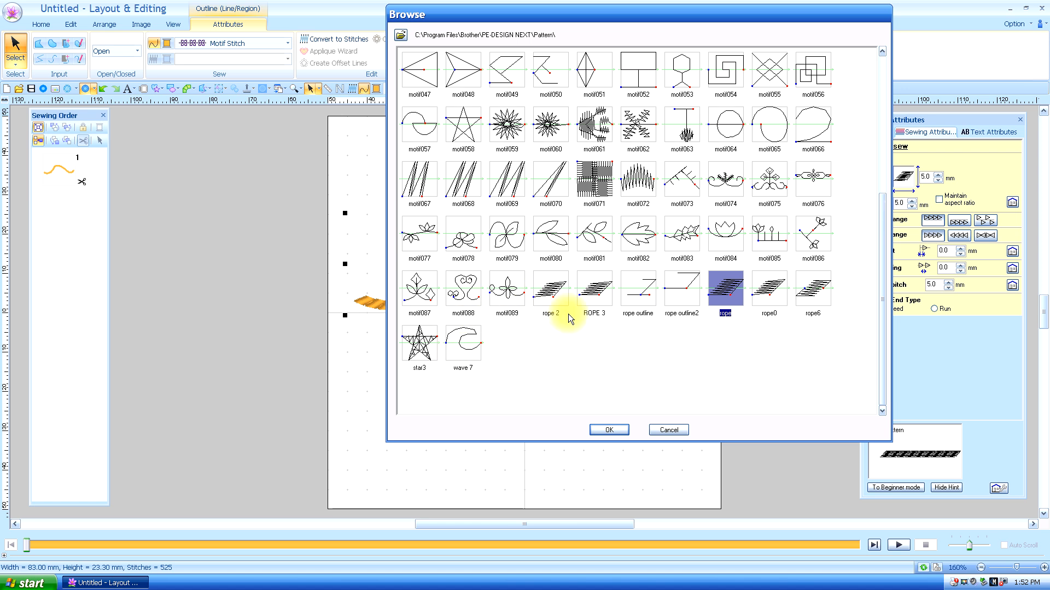
left_click(769, 291)
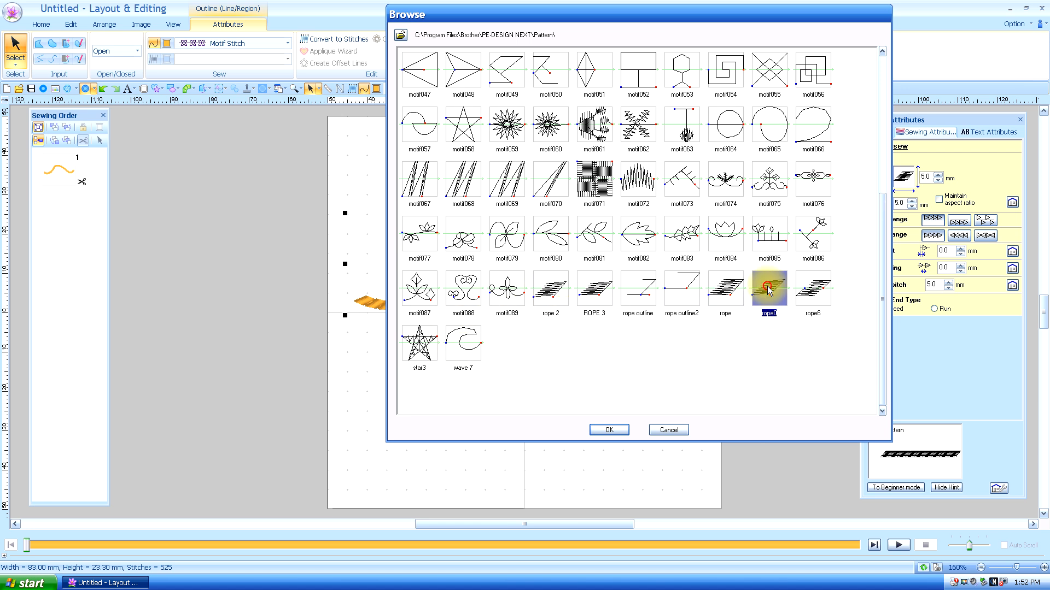
left_click(611, 433)
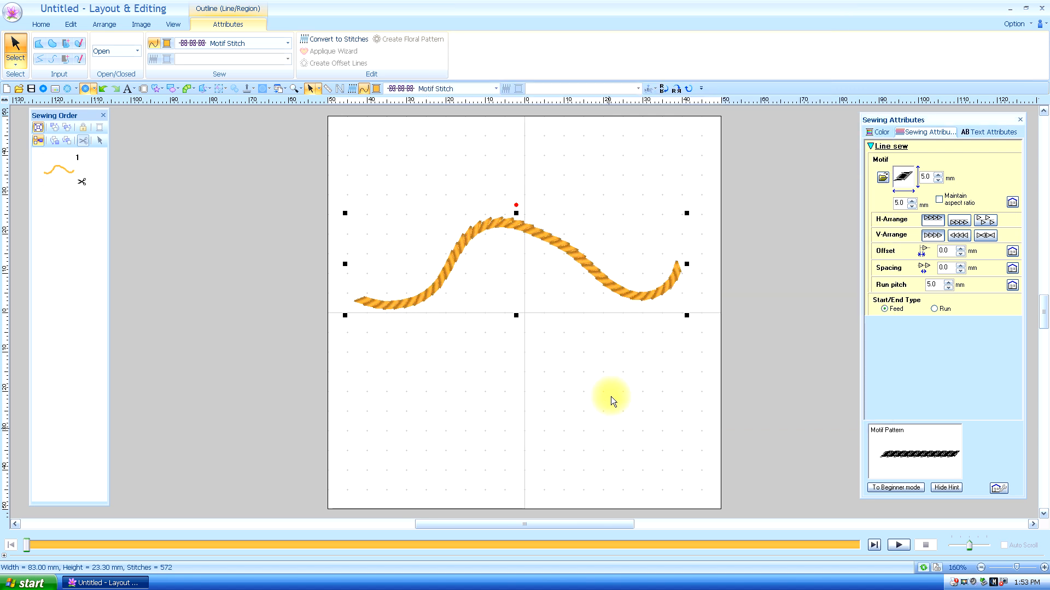